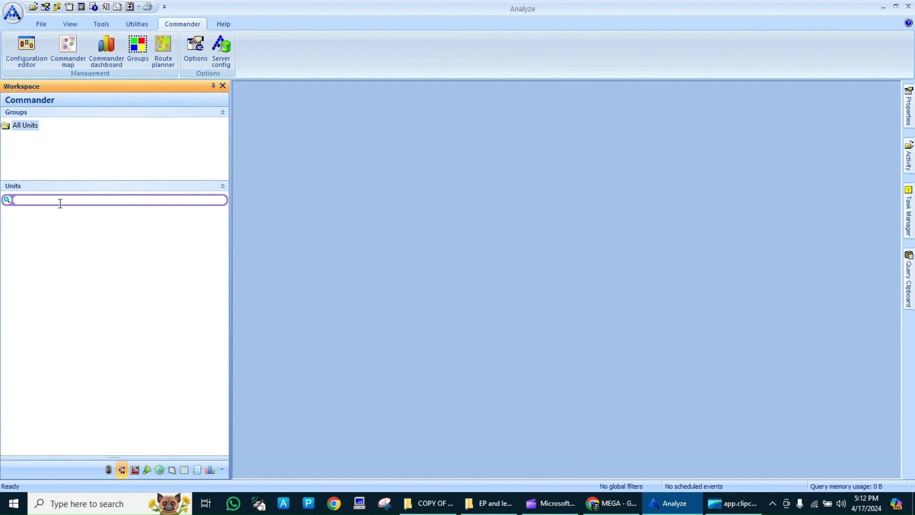
# Load the 2G GSM, 3G WCDMA U900, 3G WCDMA U2100 and 4G LTE files from the BTS Files folder as base stations
pyautogui.click(135, 471)
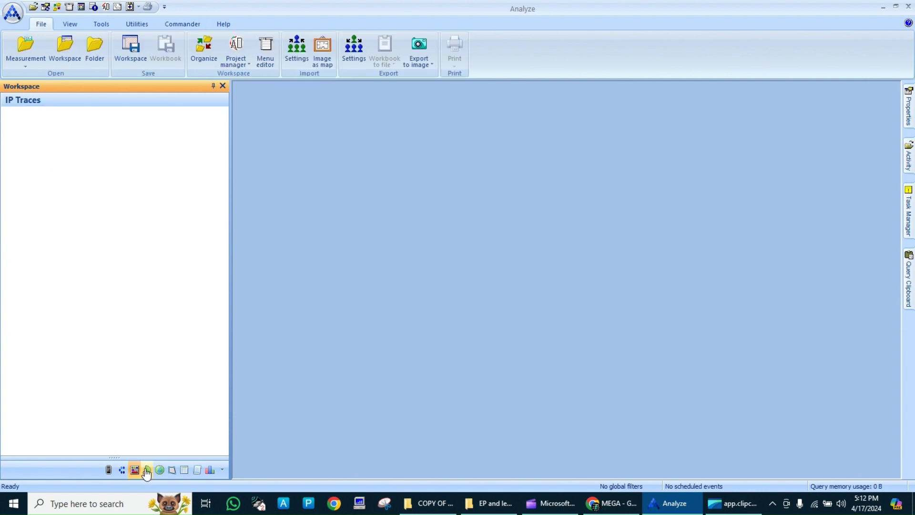
pyautogui.click(147, 471)
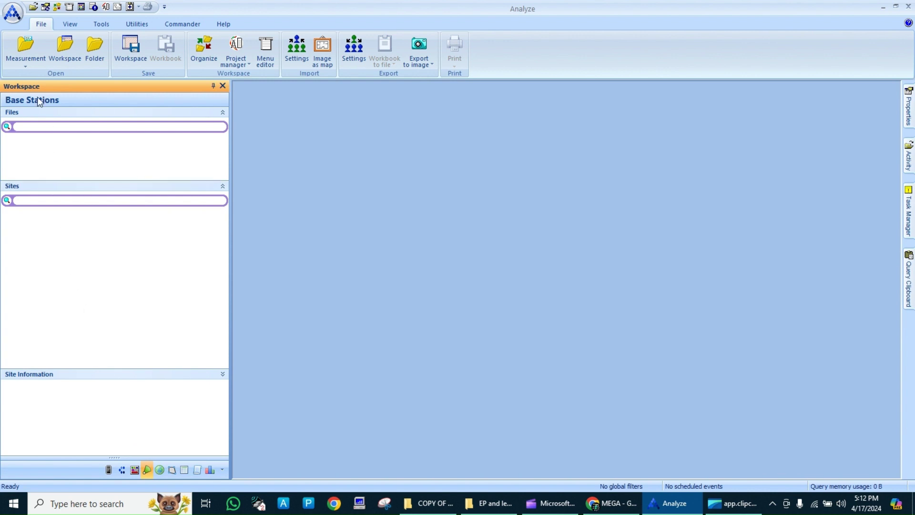
pyautogui.click(25, 64)
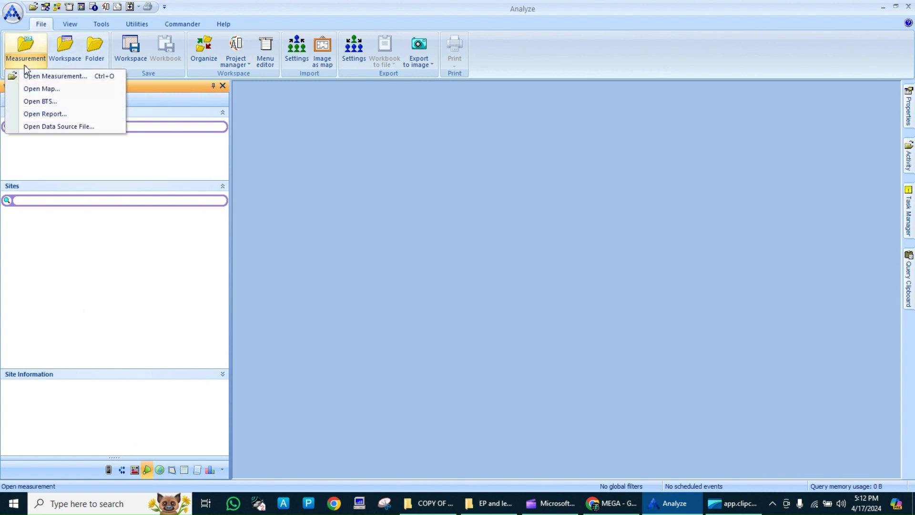
pyautogui.click(45, 101)
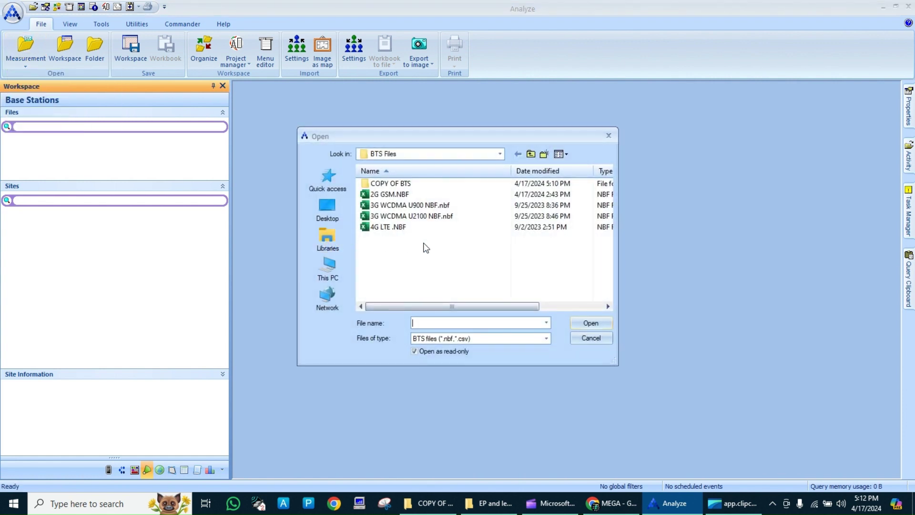
pyautogui.moveTo(424, 245); pyautogui.dragTo(381, 199)
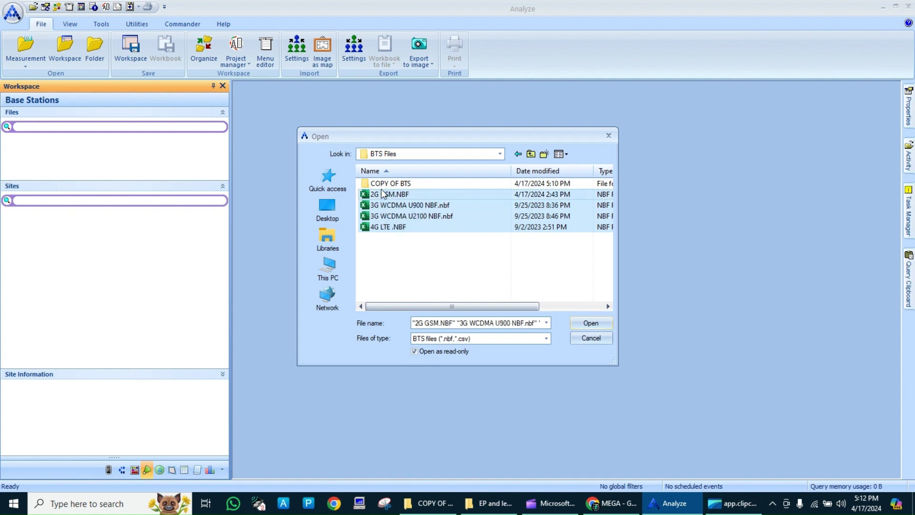
pyautogui.click(591, 324)
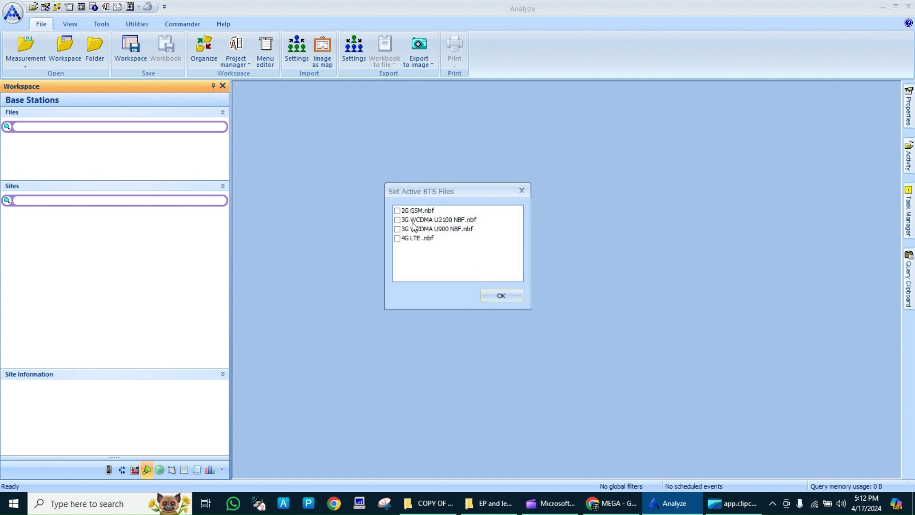
pyautogui.click(491, 293)
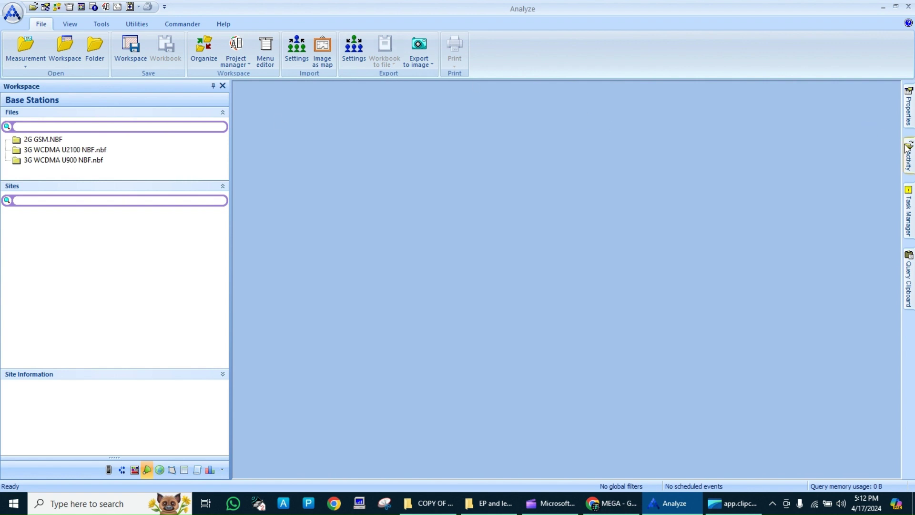
pyautogui.moveTo(908, 152)
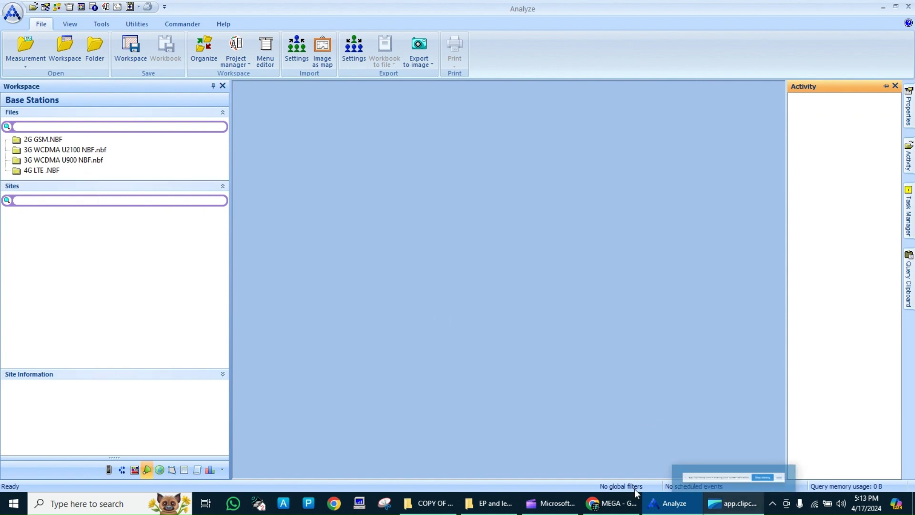
# Review the BTS files in the COPY OF BTS folder and return to the base station list
pyautogui.moveTo(449, 509)
pyautogui.click(396, 456)
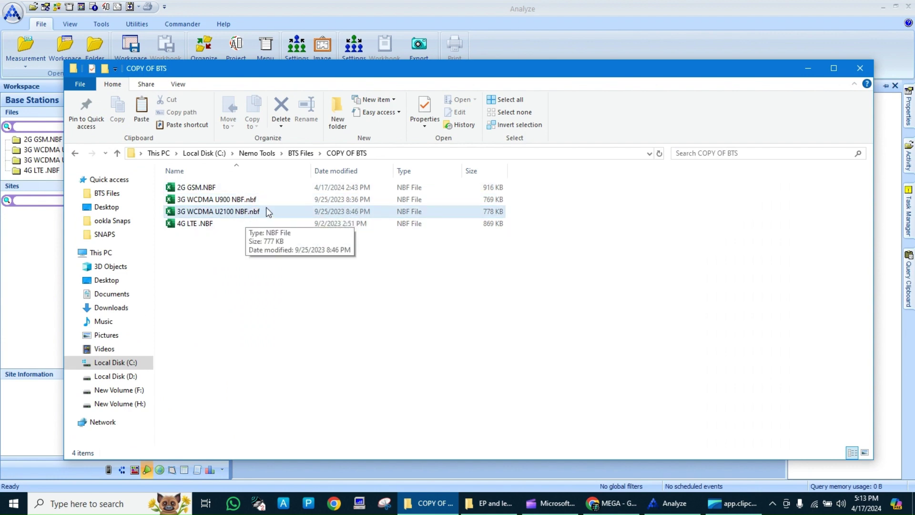
pyautogui.click(806, 69)
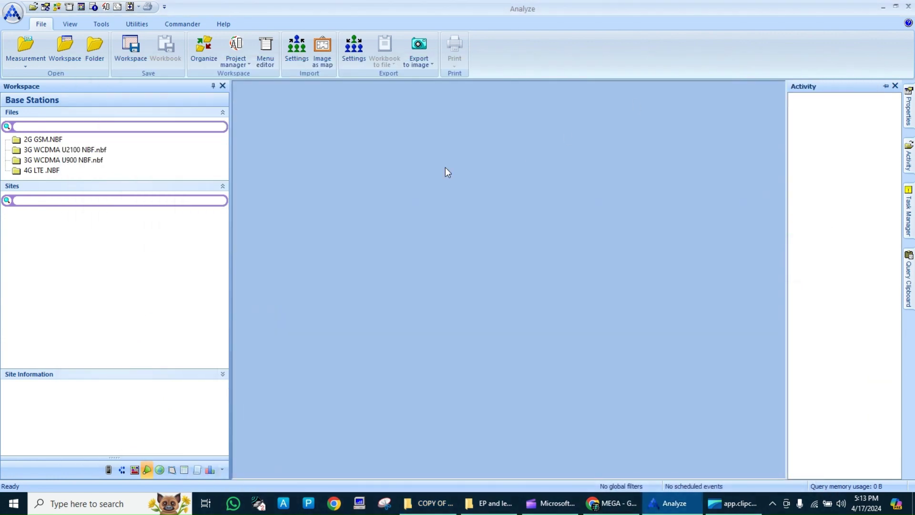
# Set the 2G GSM.NBF base station file as active
pyautogui.rightClick(48, 143)
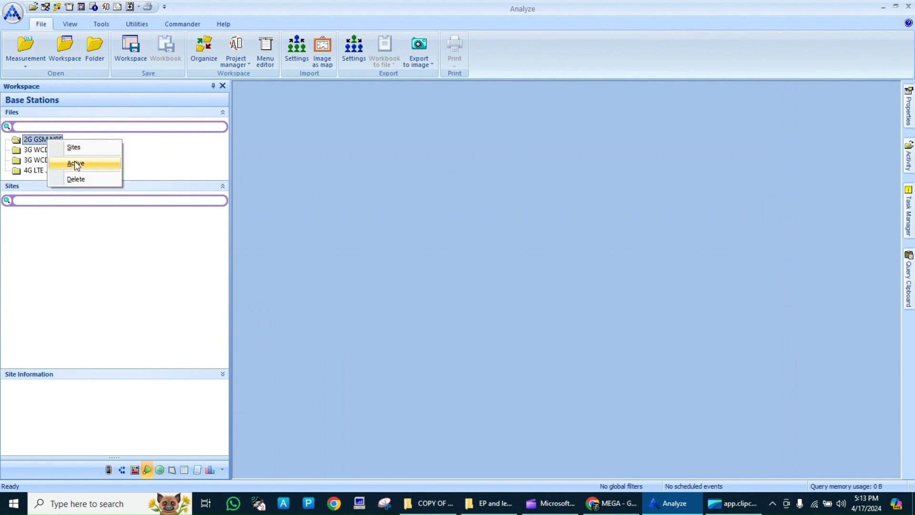
pyautogui.click(75, 164)
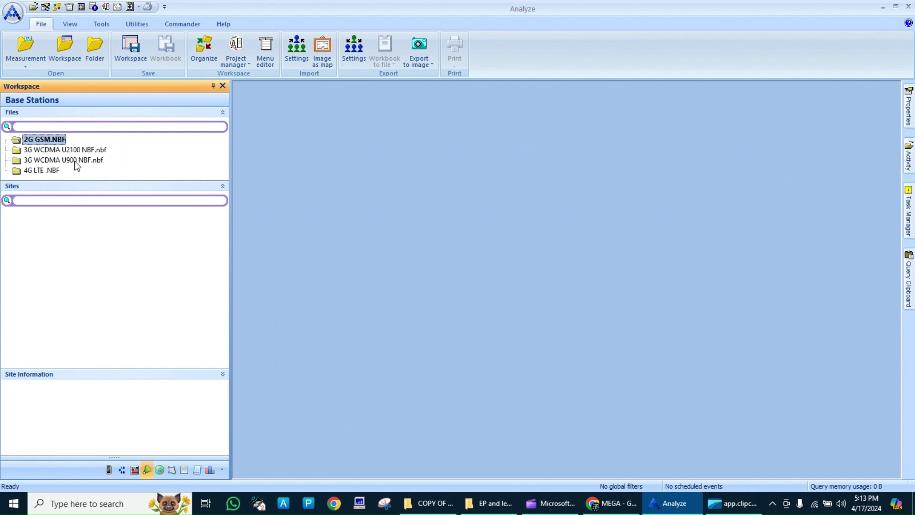
# Select device 1 of the CS ISLAMABAD OPEN MODE measurement and search its parameters for "phys"
pyautogui.click(109, 470)
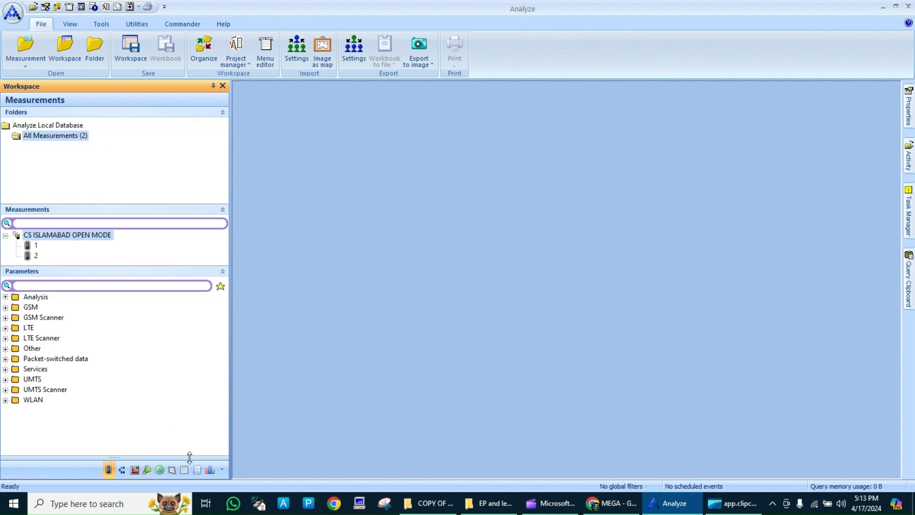
pyautogui.click(36, 246)
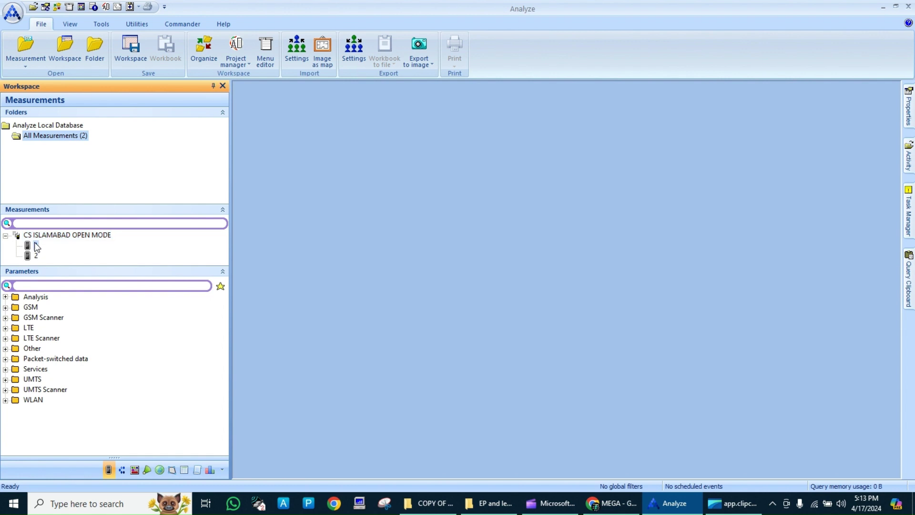
pyautogui.click(67, 285)
pyautogui.write('pci')
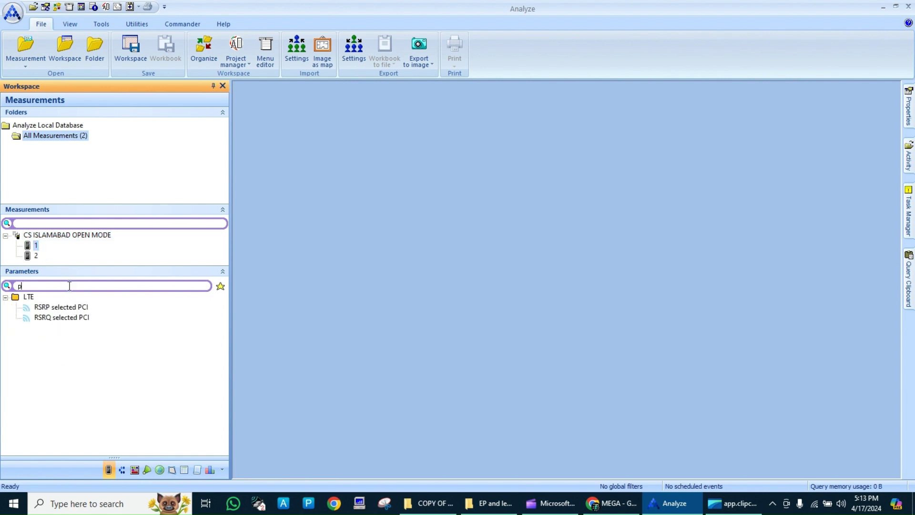
pyautogui.press('BackSpace')
pyautogui.press('BackSpace')
pyautogui.write('hys')
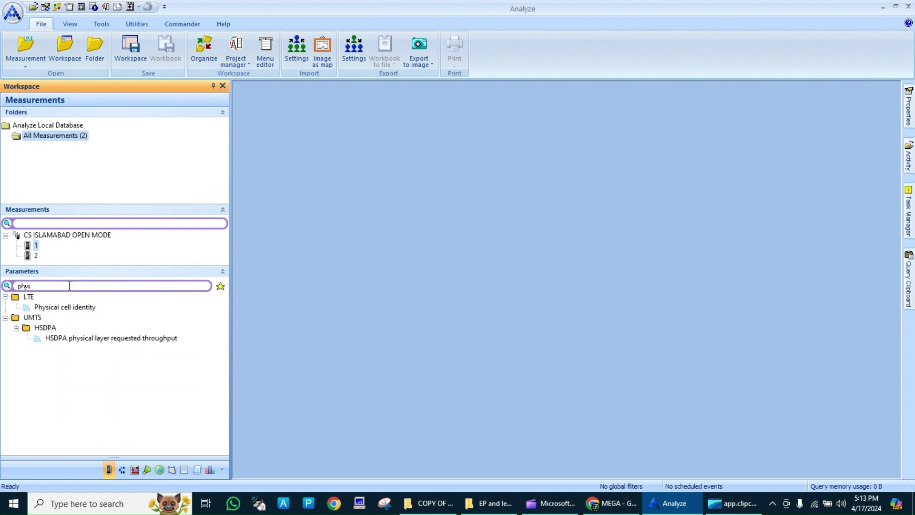
# Open the LTE Physical cell identity parameter in a map and maximize its workbook
pyautogui.click(70, 305)
pyautogui.rightClick(71, 305)
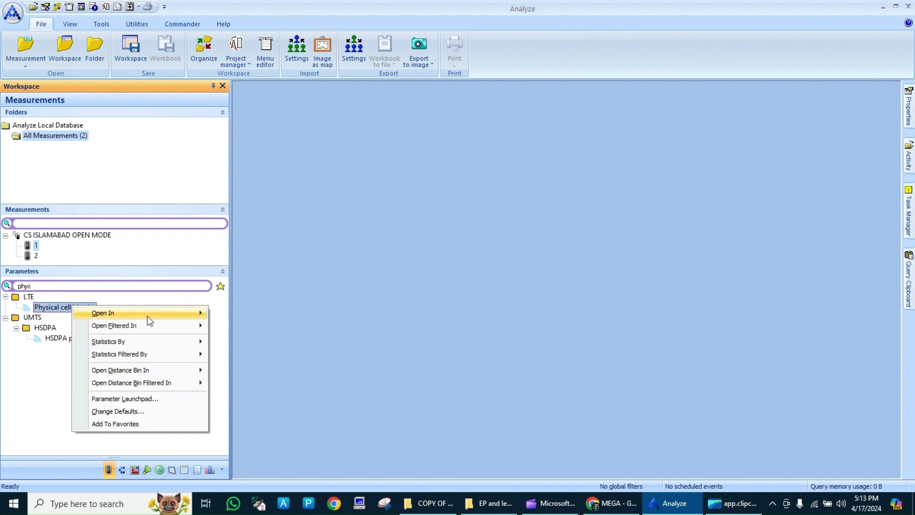
pyautogui.moveTo(201, 314)
pyautogui.click(239, 341)
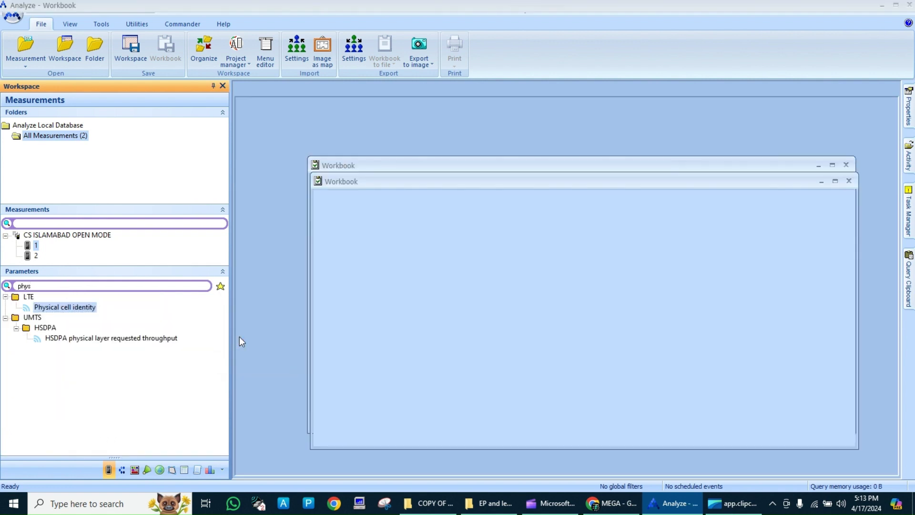
pyautogui.click(477, 331)
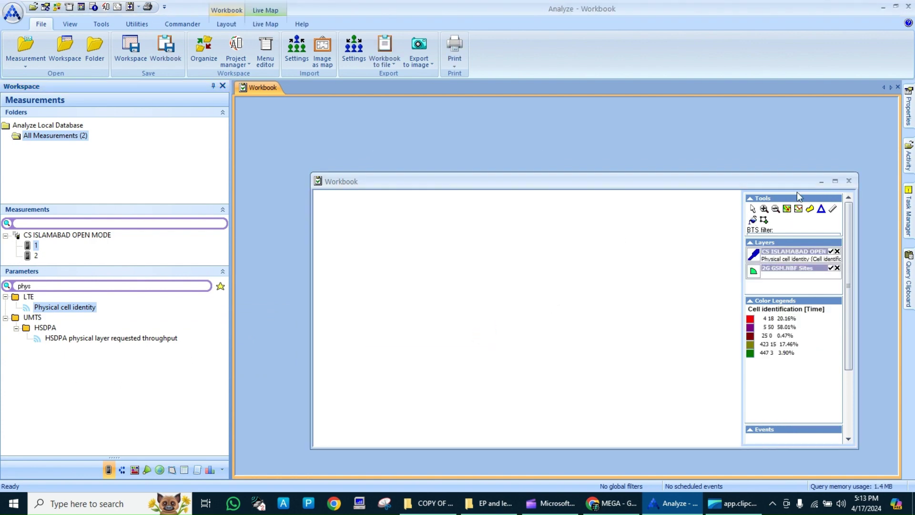
pyautogui.click(835, 181)
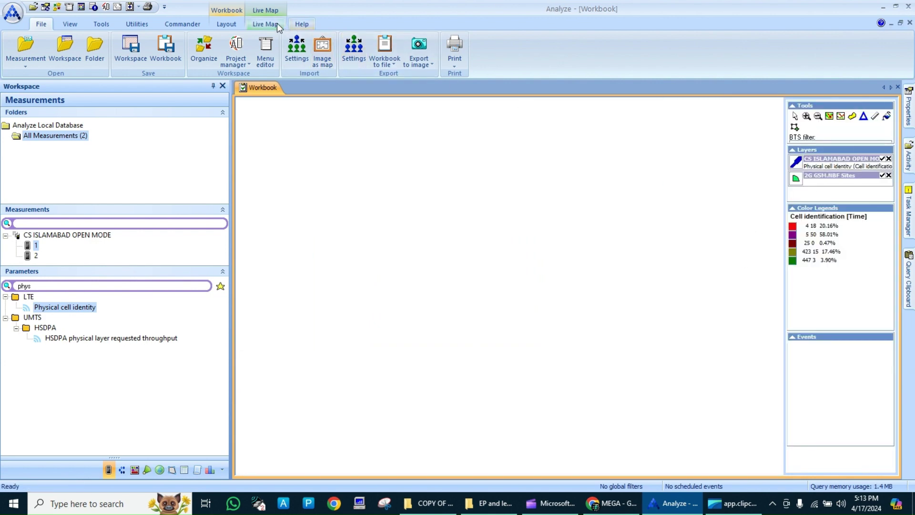
# Switch the live map to a MapX map and zoom in on the measured route and surrounding 2G sites
pyautogui.click(273, 24)
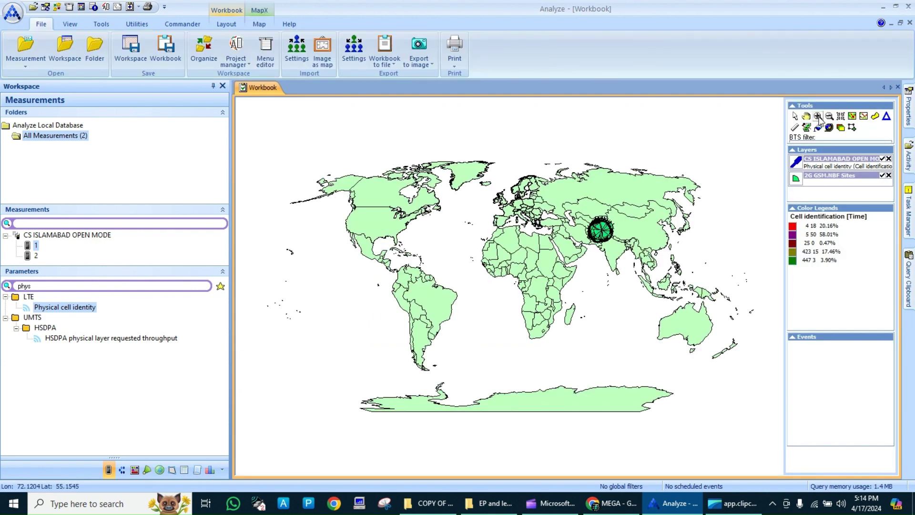
pyautogui.click(612, 236)
pyautogui.moveTo(482, 310); pyautogui.dragTo(499, 326)
pyautogui.moveTo(514, 263); pyautogui.dragTo(531, 284)
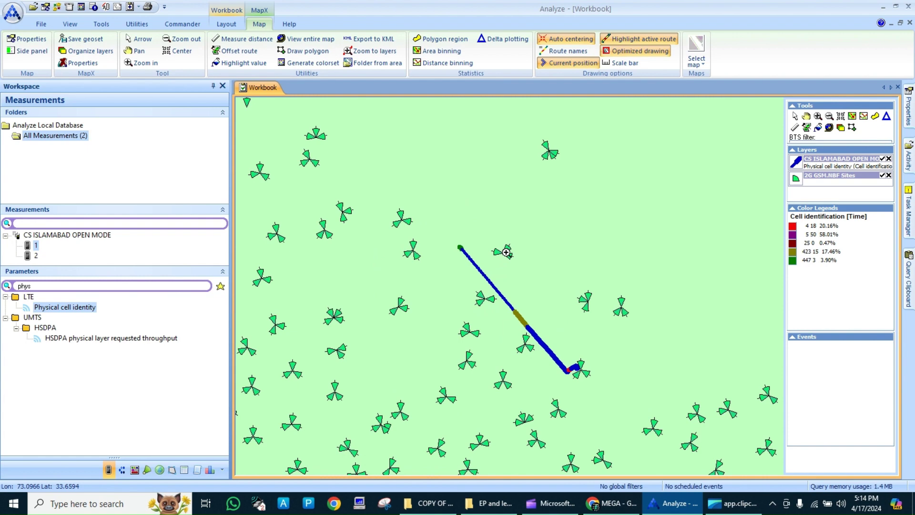
# Switch to the EP and legends folder and open gsm.xls in Excel
pyautogui.click(883, 8)
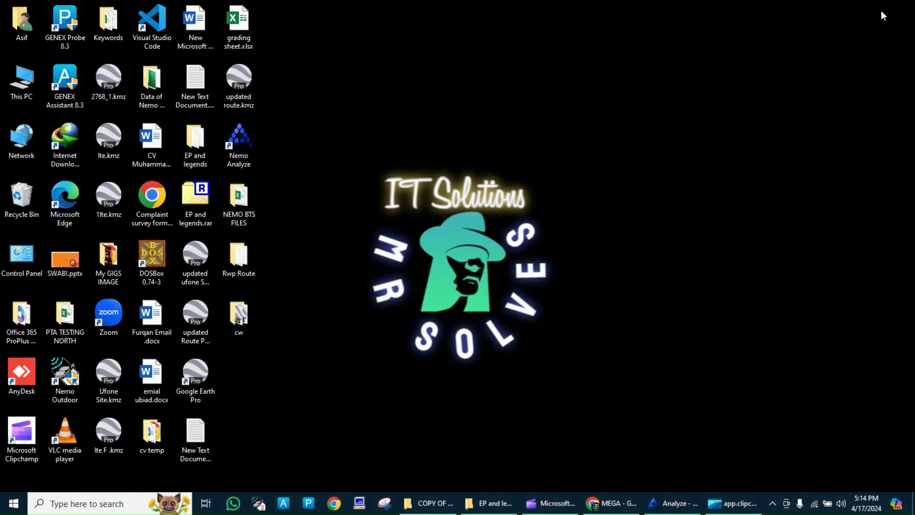
pyautogui.click(438, 505)
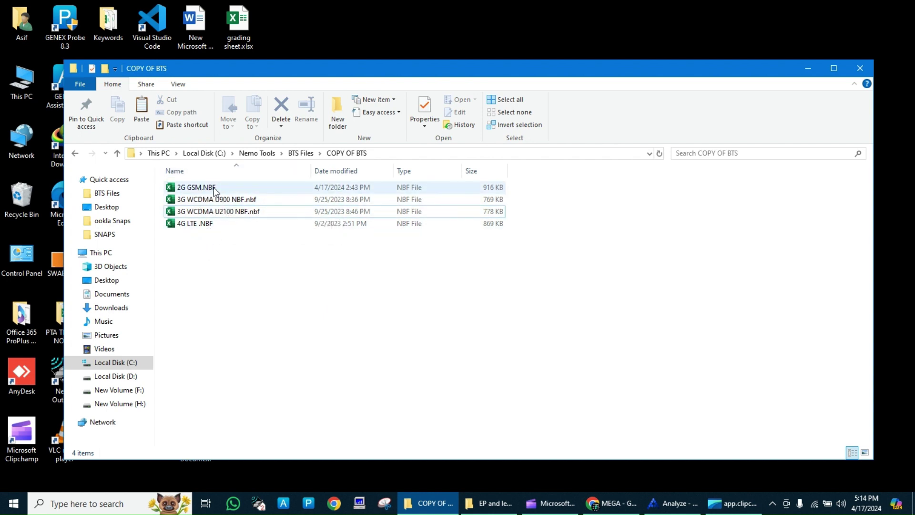
pyautogui.click(494, 503)
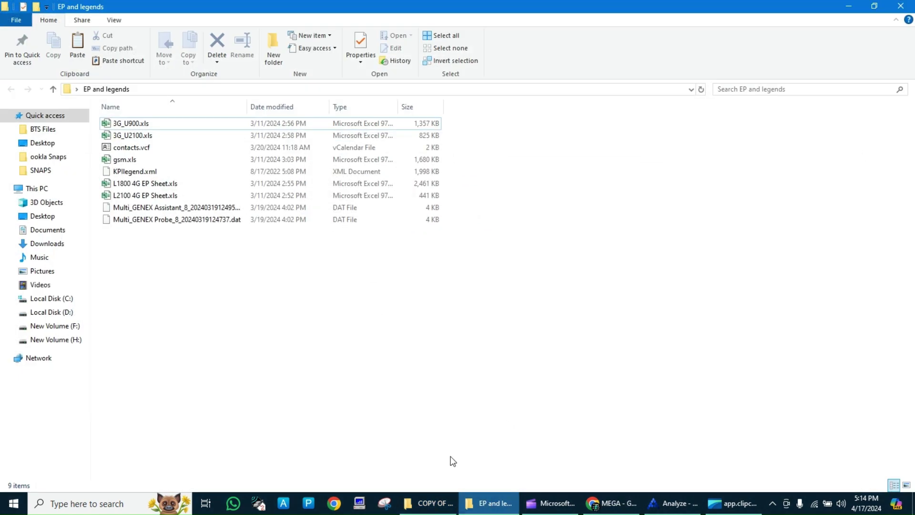
pyautogui.doubleClick(134, 161)
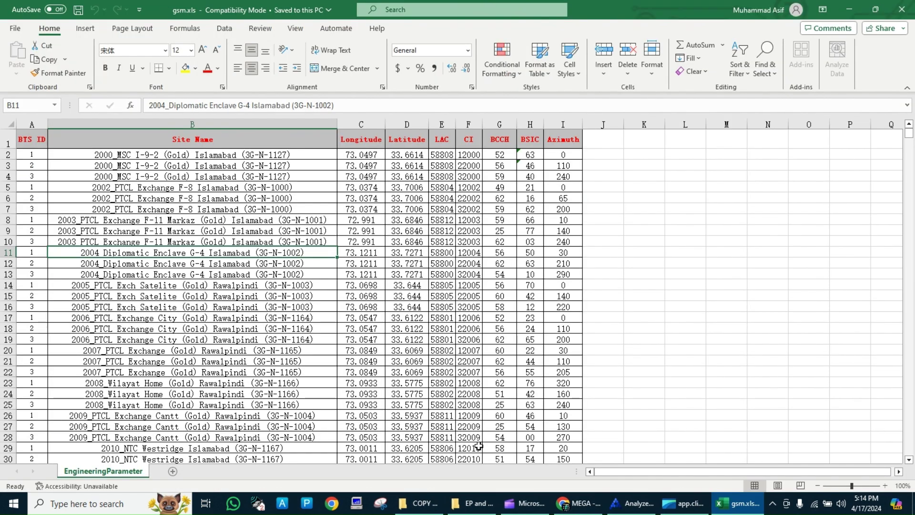
# Open 2G GSM.NBF from the COPY OF BTS folder in Excel and dismiss the activation wizard
pyautogui.click(420, 503)
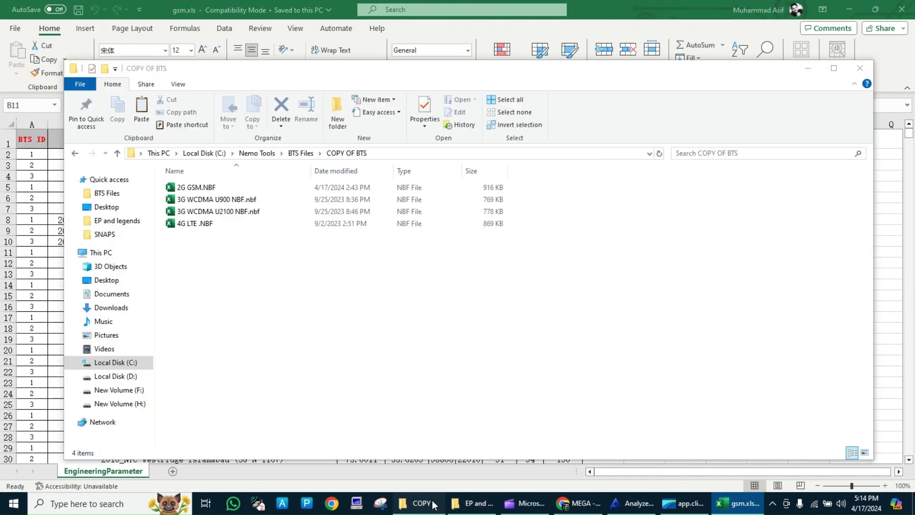
pyautogui.click(210, 188)
pyautogui.hotkey('alt', 'Tab')
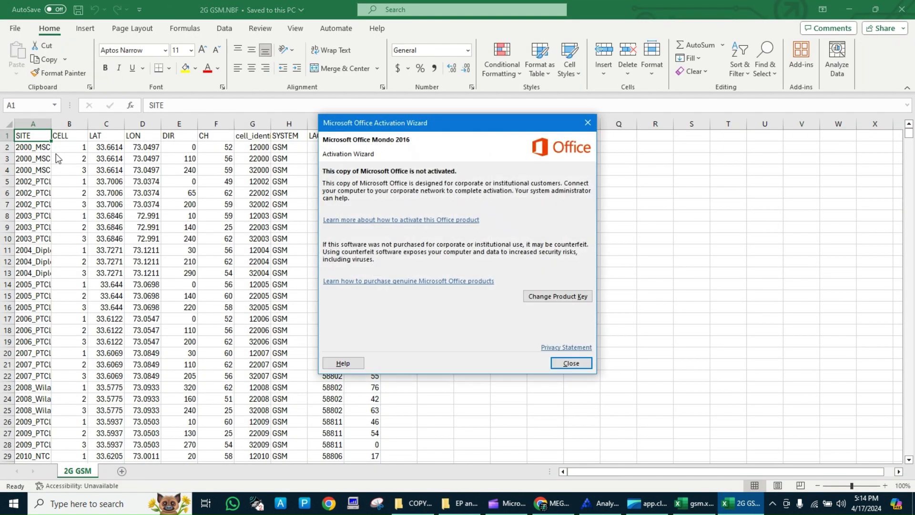
pyautogui.click(565, 364)
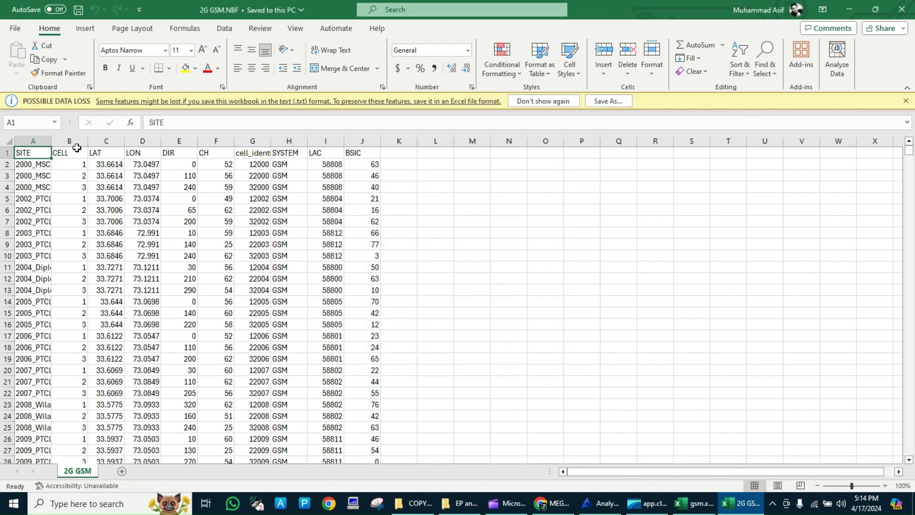
# Clear all data rows below the header row in the 2G GSM sheet, keeping the column headings from SITE to BSIC
pyautogui.click(27, 165)
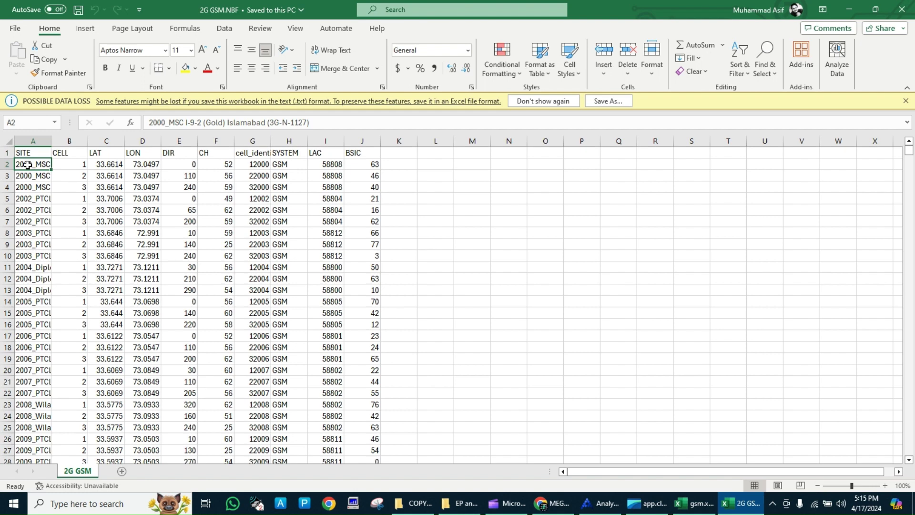
pyautogui.hotkey('ctrl', 'shift', 'Right')
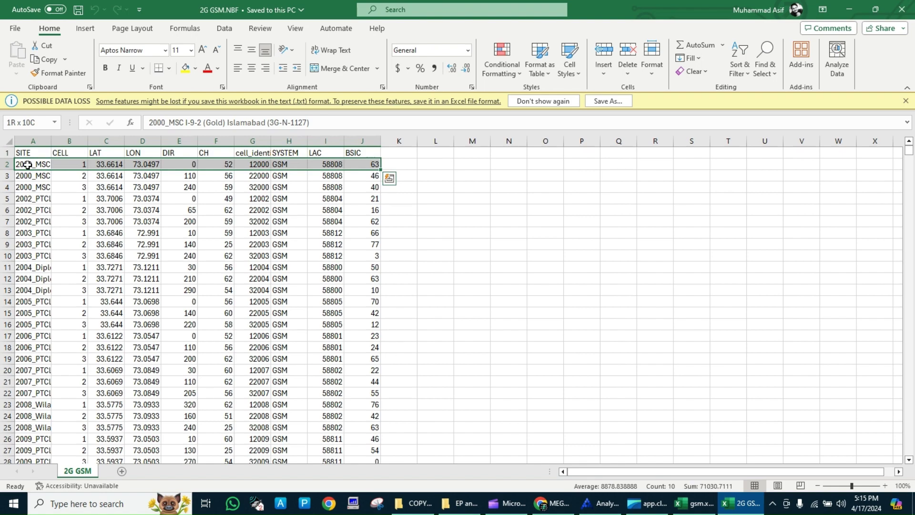
pyautogui.hotkey('ctrl', 'shift', 'Down')
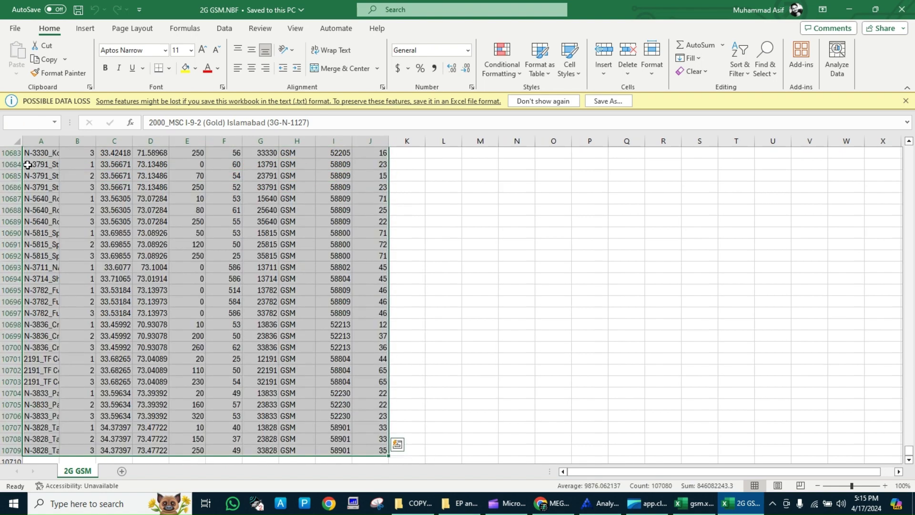
pyautogui.scroll(20, 106, 219)
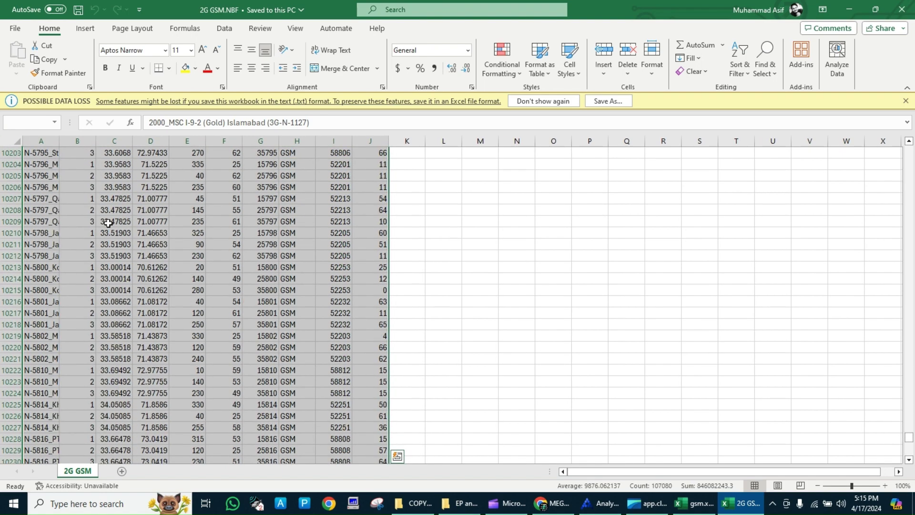
pyautogui.scroll(2, 108, 223)
pyautogui.press('Delete')
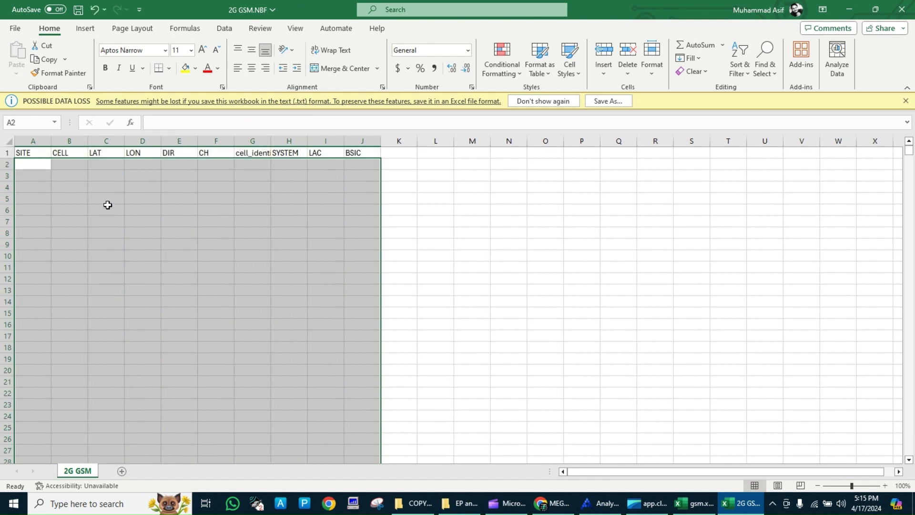
pyautogui.click(109, 166)
pyautogui.click(36, 152)
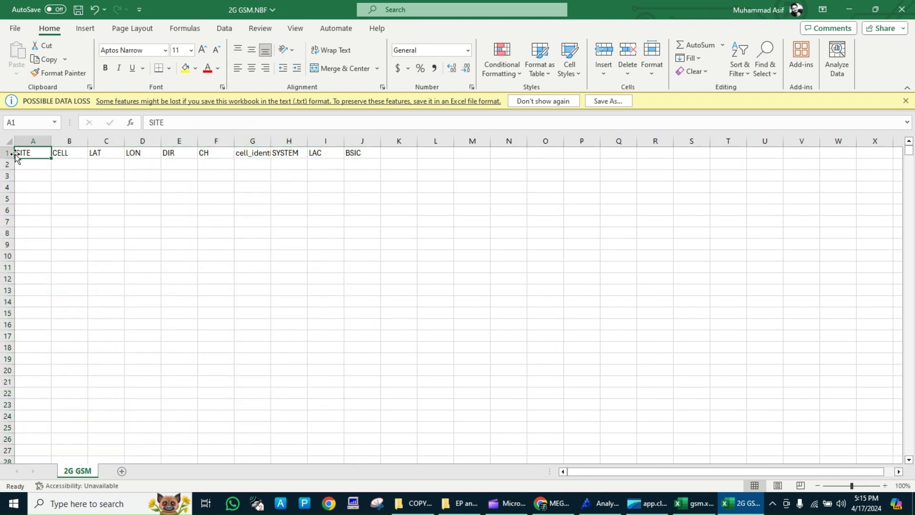
# Review the header row of the 2G GSM sheet, checking the SITE, DIR, CH, cell_identification, SYSTEM, LAC and BSIC headings
pyautogui.click(4, 154)
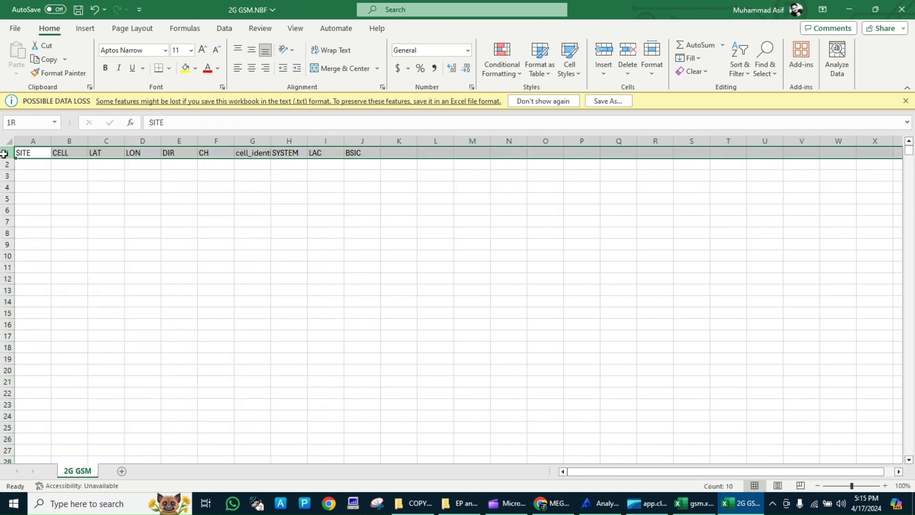
pyautogui.click(359, 163)
pyautogui.click(358, 152)
pyautogui.click(329, 152)
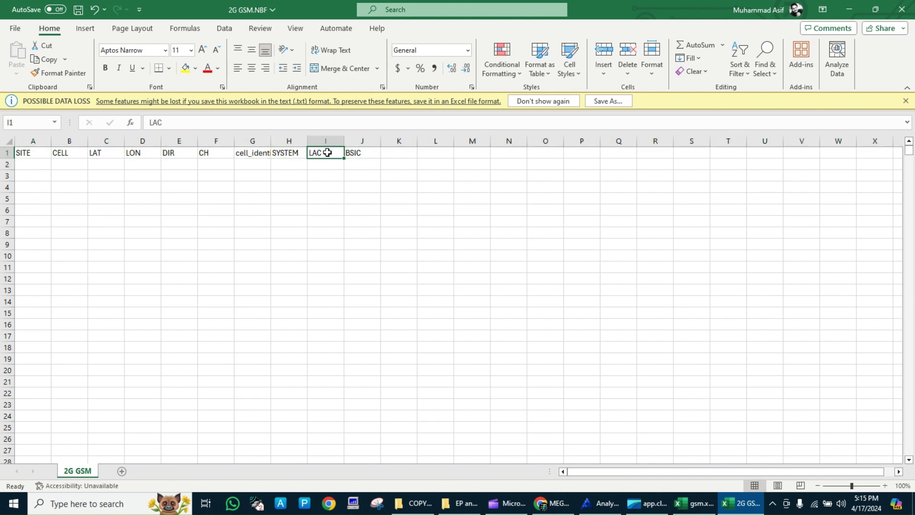
pyautogui.click(300, 153)
pyautogui.click(263, 156)
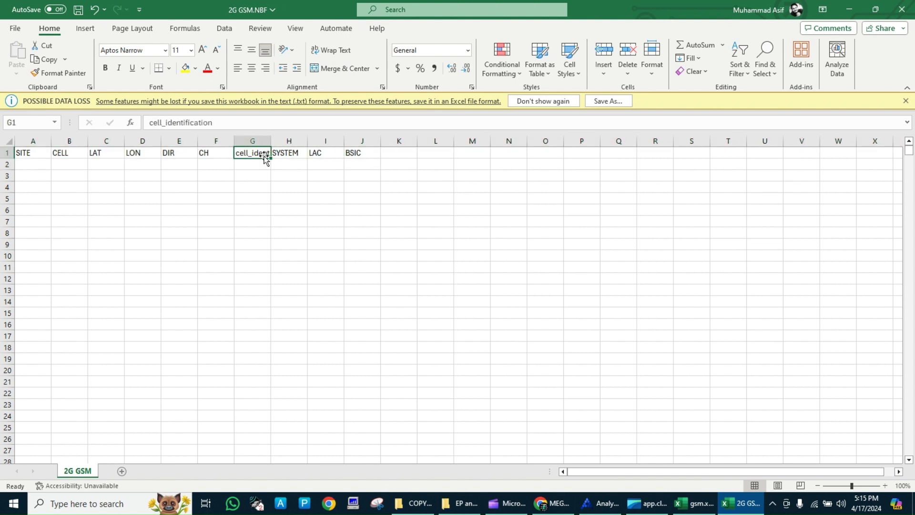
pyautogui.click(216, 154)
pyautogui.click(183, 154)
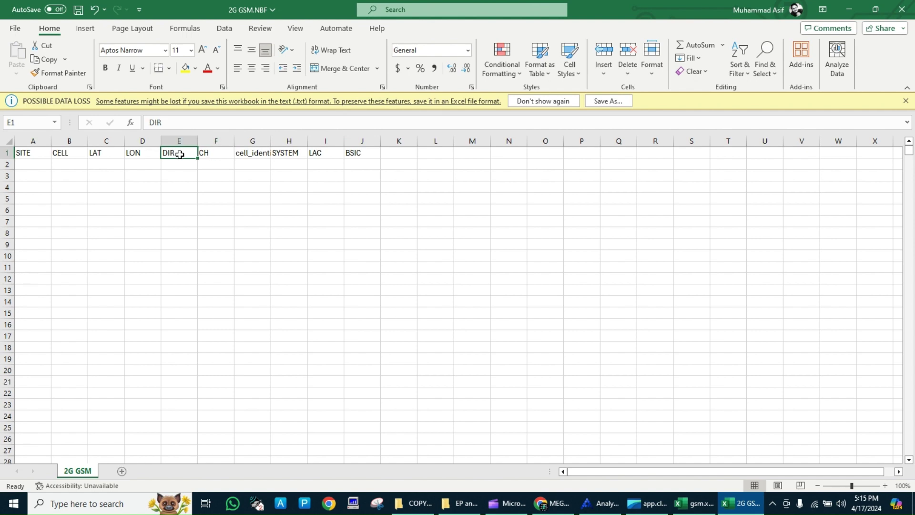
pyautogui.click(33, 153)
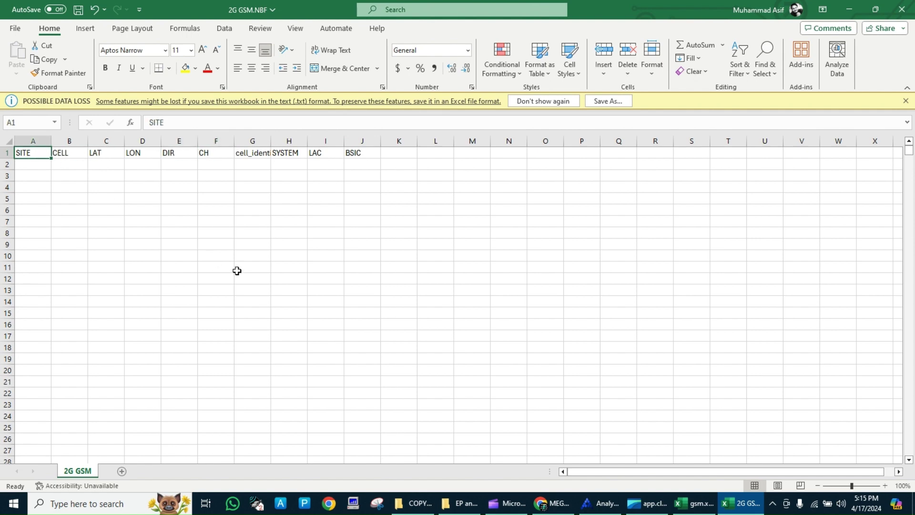
# Copy all Site Name entries from B2 down in gsm.xls and paste them into the 2G GSM sheet's SITE column from A2
pyautogui.click(695, 504)
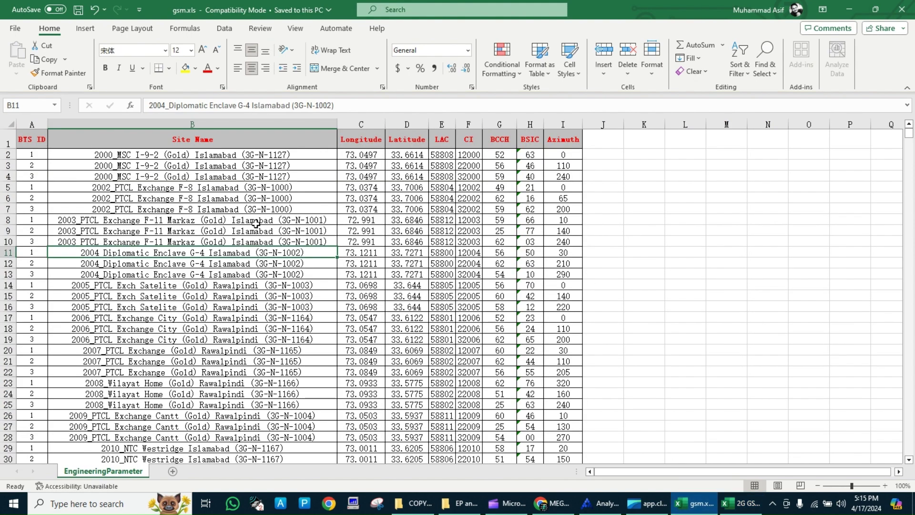
pyautogui.click(148, 155)
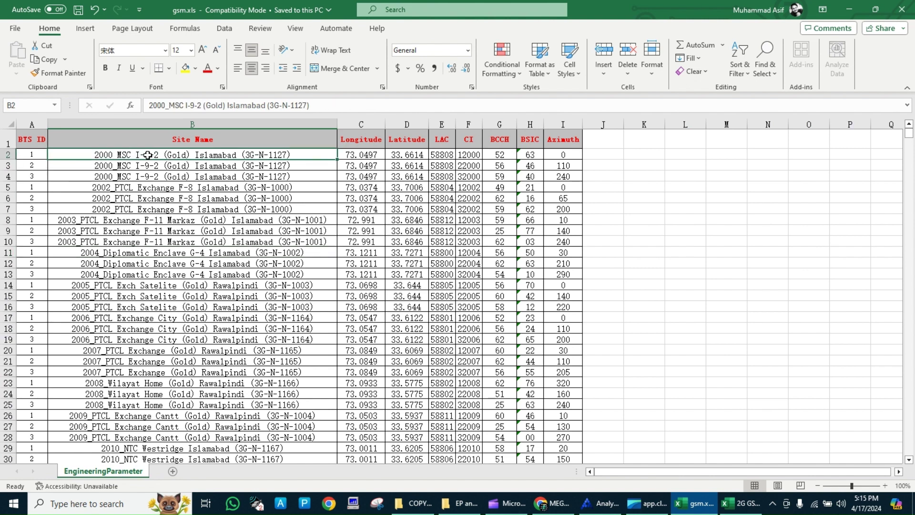
pyautogui.hotkey('ctrl', 'shift', 'Down')
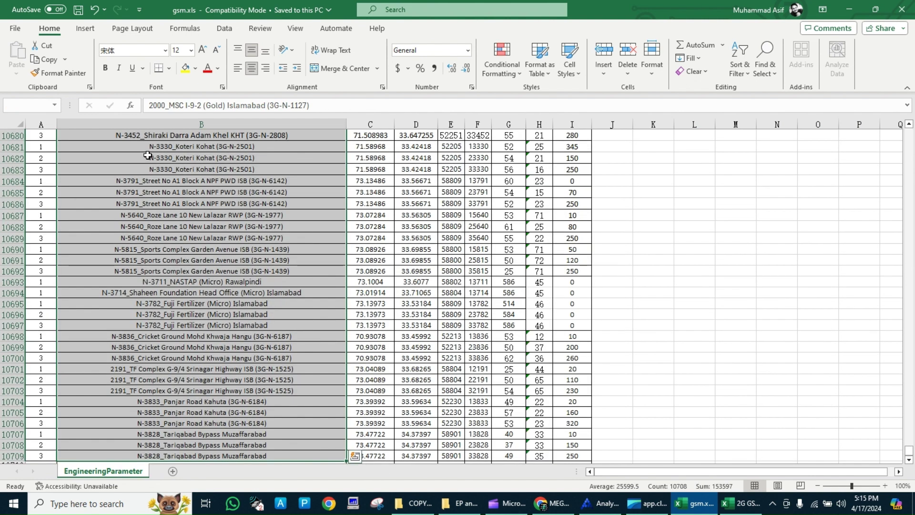
pyautogui.hotkey('ctrl', 'c')
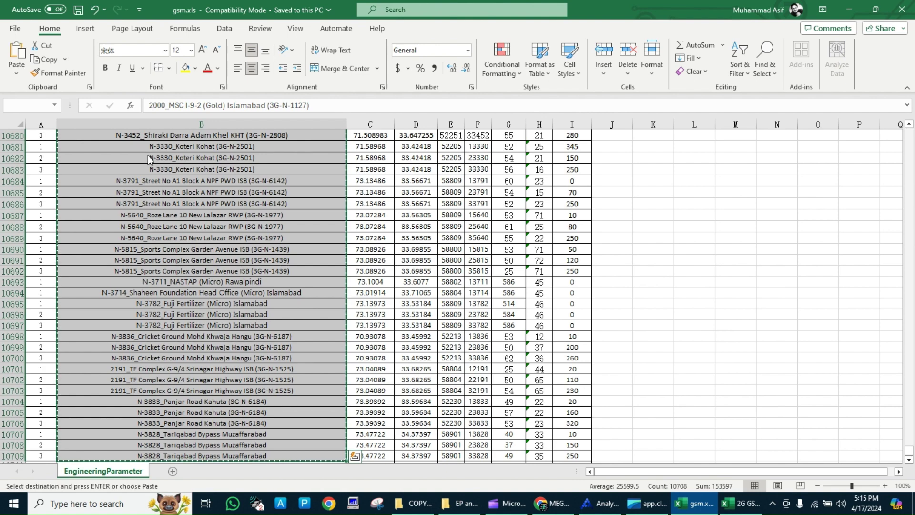
pyautogui.hotkey('alt', 'Tab')
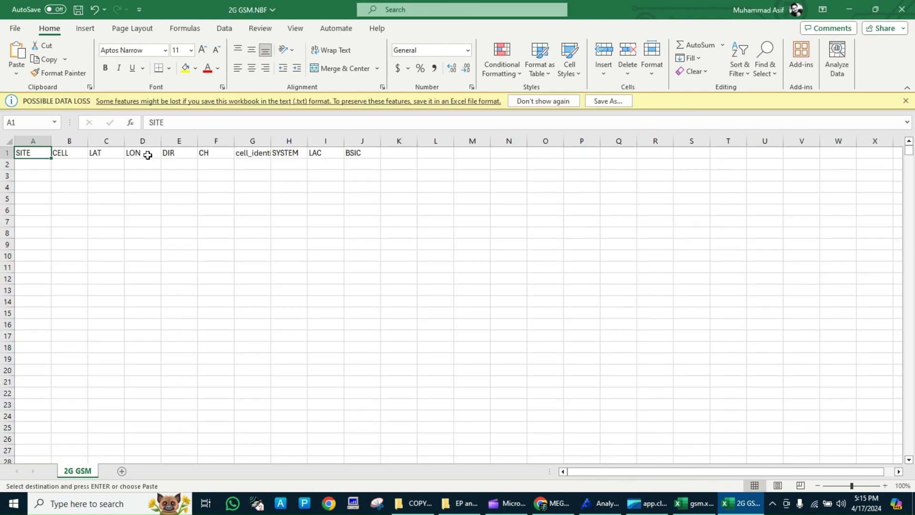
pyautogui.click(44, 163)
pyautogui.hotkey('ctrl', 'shift', 'Down')
pyautogui.hotkey('ctrl', 'v')
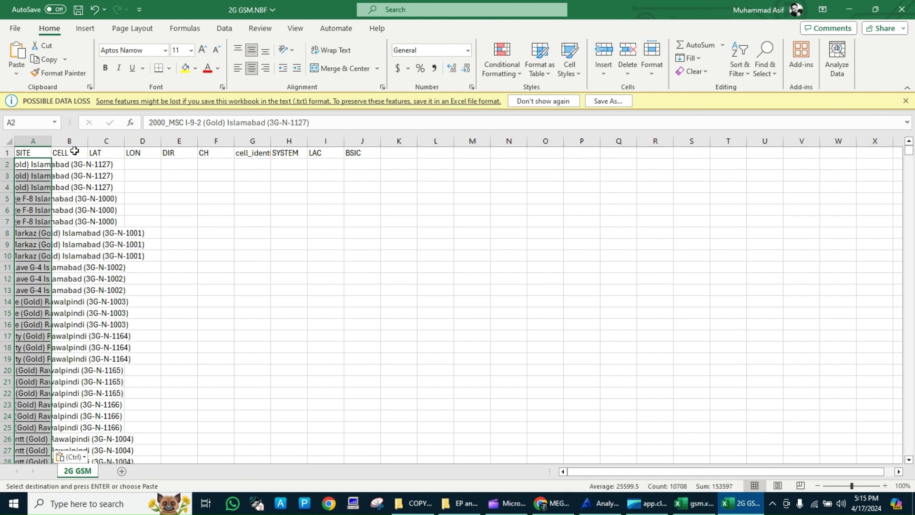
# Widen the CELL column and fit the SITE column to its pasted site names
pyautogui.moveTo(85, 142); pyautogui.dragTo(117, 143)
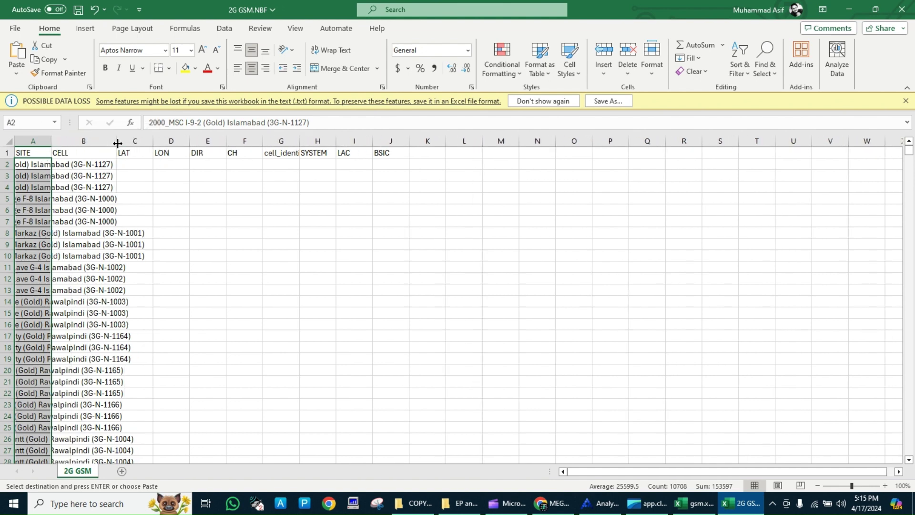
pyautogui.moveTo(49, 140); pyautogui.dragTo(154, 142)
pyautogui.doubleClick(155, 141)
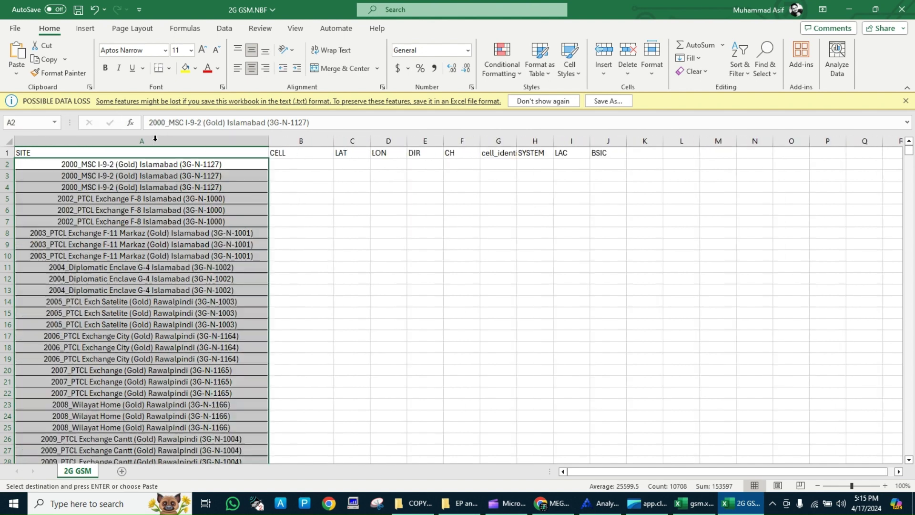
pyautogui.click(290, 167)
pyautogui.click(386, 164)
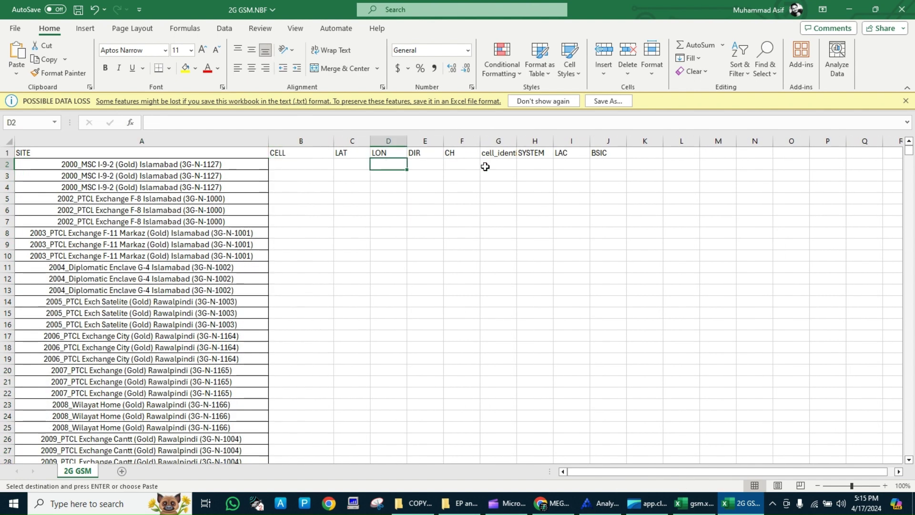
# Undo the column resizing, site-name paste and data-row clearing in the 2G GSM sheet, then fit the SITE column to its contents
pyautogui.hotkey('ctrl', 'z')
pyautogui.hotkey('ctrl', 'z')
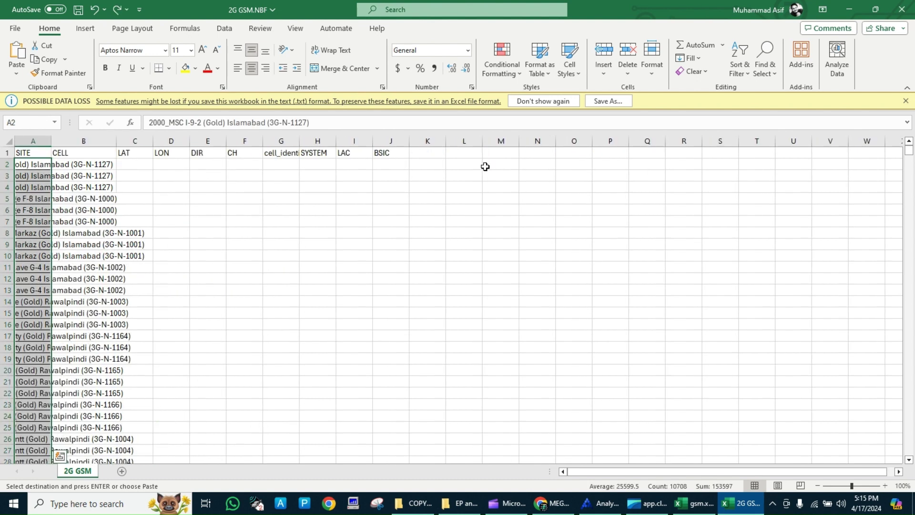
pyautogui.hotkey('ctrl', 'z')
pyautogui.hotkey('ctrl', 'z')
pyautogui.hotkey('ctrl', 'z')
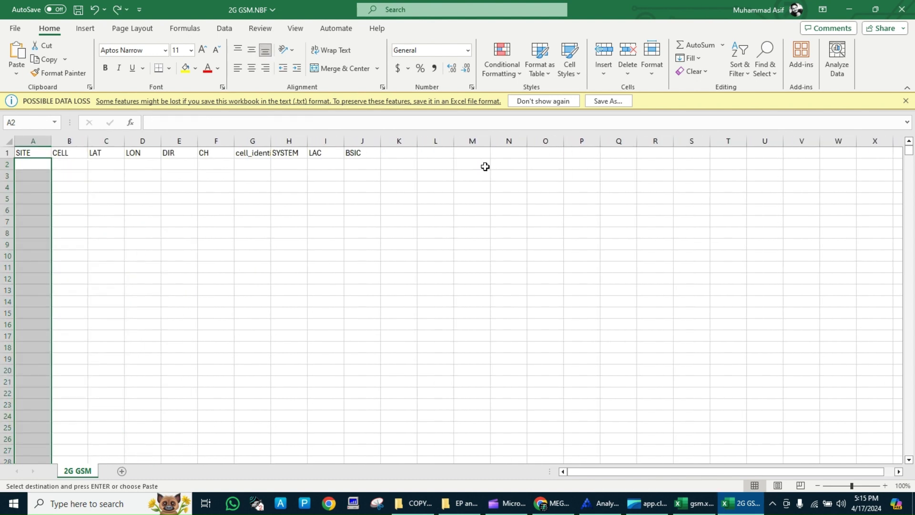
pyautogui.hotkey('ctrl', 'z')
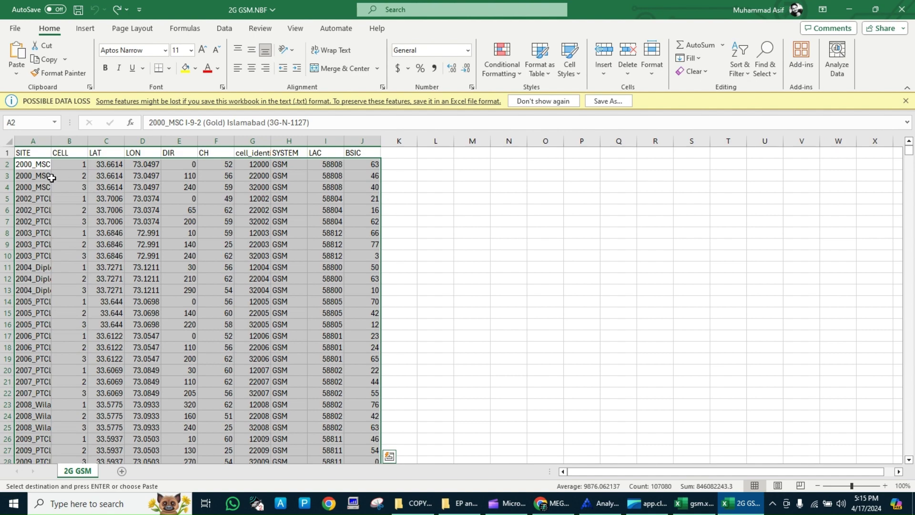
pyautogui.doubleClick(51, 142)
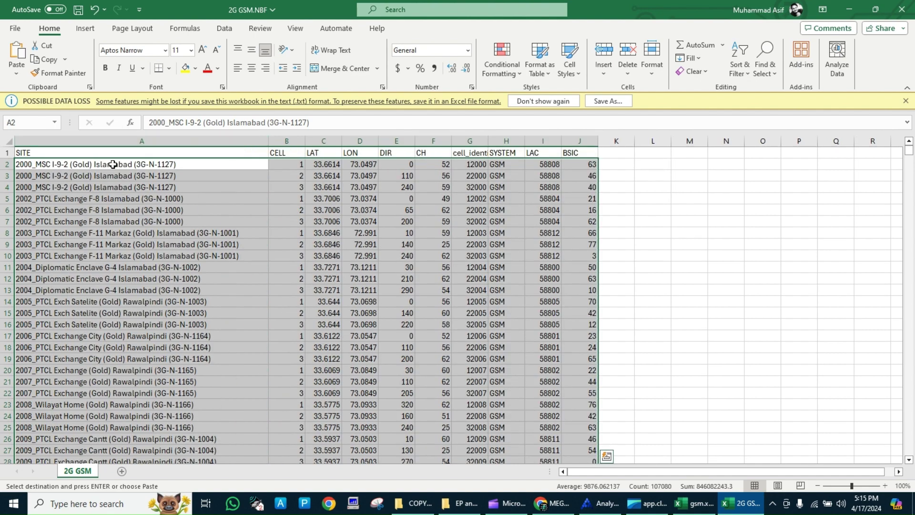
pyautogui.click(112, 164)
# Compare Site Name and BTS ID in gsm.xls with the SITE and CELL columns in 2G GSM.NBF
pyautogui.hotkey('alt', 'Tab')
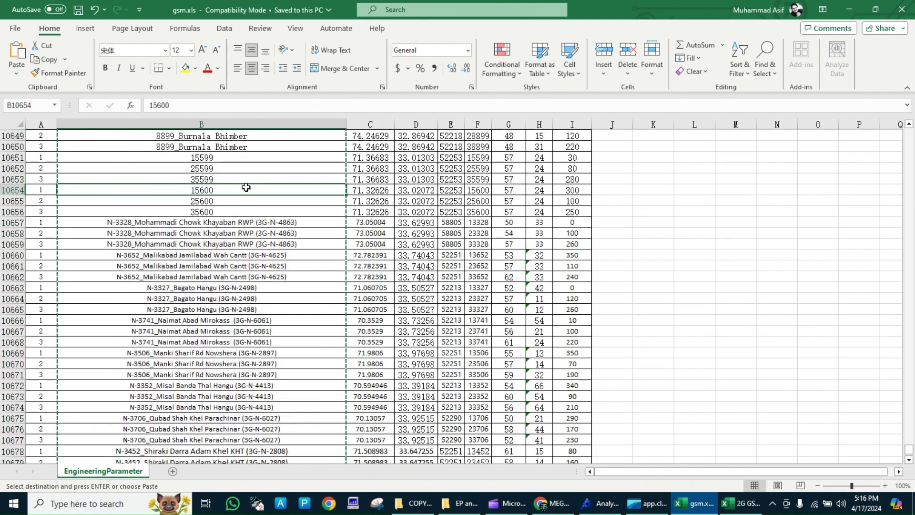
pyautogui.hotkey('ctrl', 'Up')
pyautogui.press('Down')
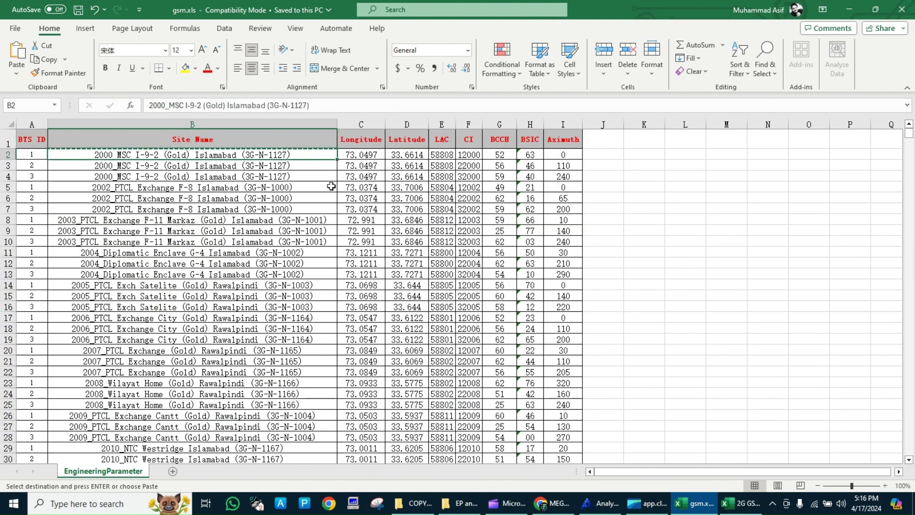
pyautogui.press('Right')
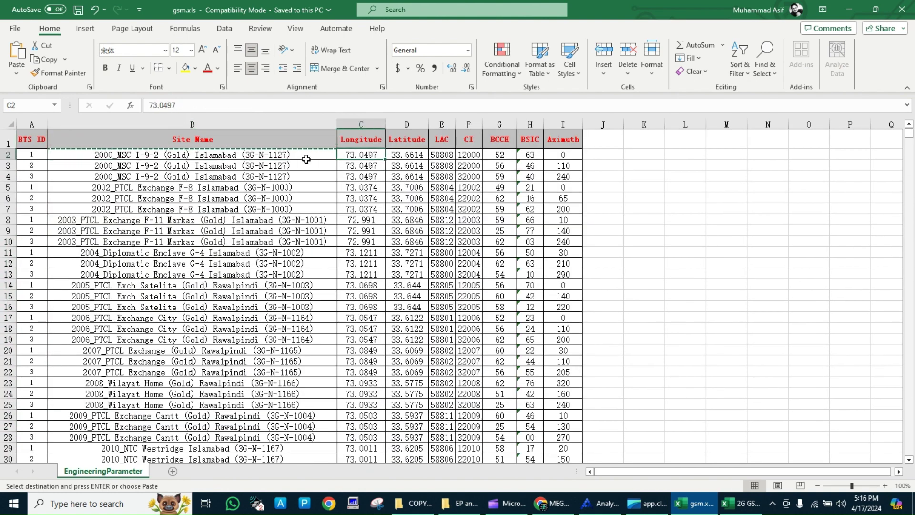
pyautogui.press('Left')
pyautogui.hotkey('alt', 'Tab')
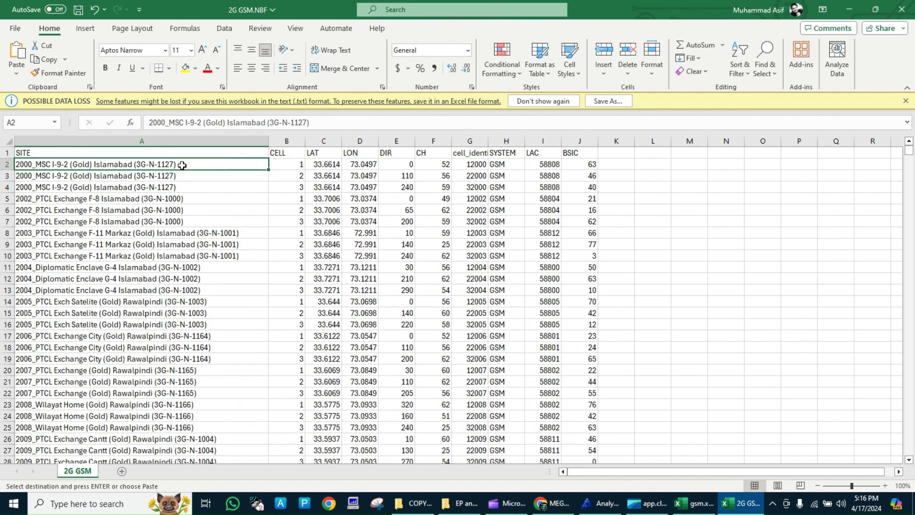
pyautogui.click(290, 162)
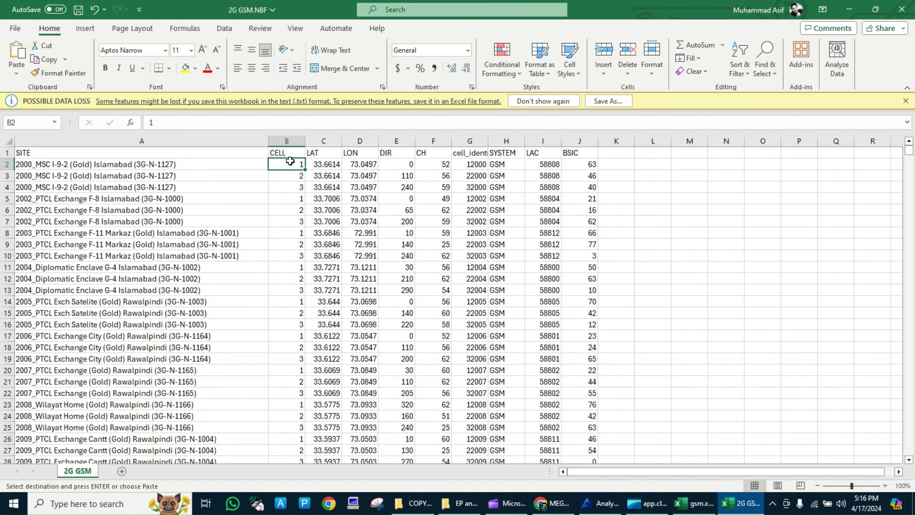
pyautogui.hotkey('alt', 'Tab')
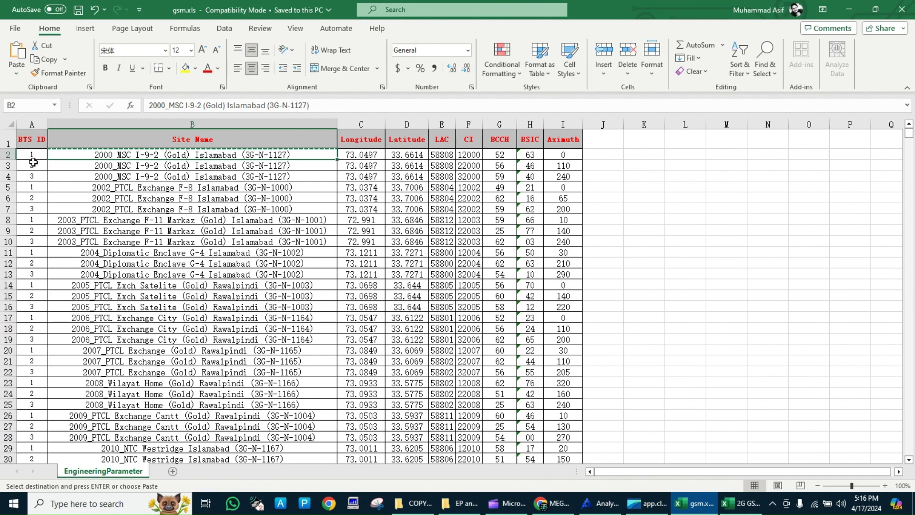
pyautogui.hotkey('alt', 'Tab')
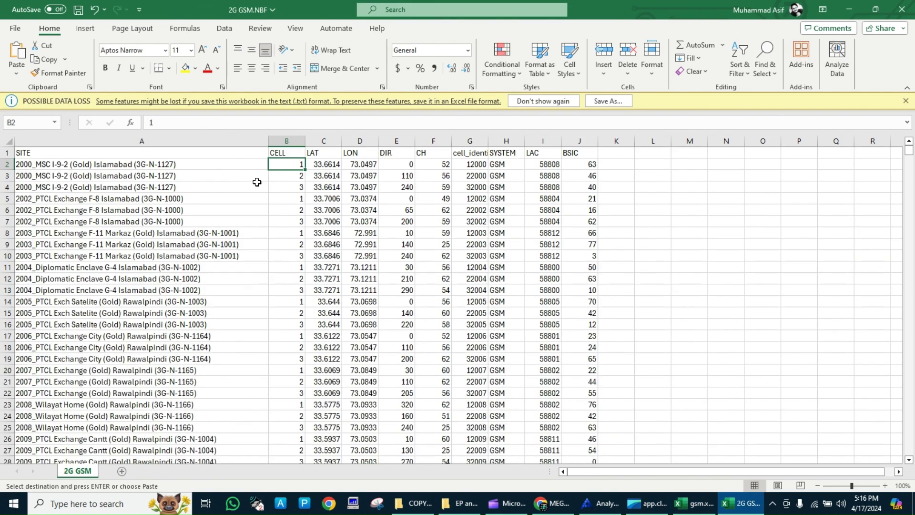
# Compare Latitude and Longitude in gsm.xls with the LAT and LON columns in 2G GSM.NBF
pyautogui.hotkey('alt', 'Tab')
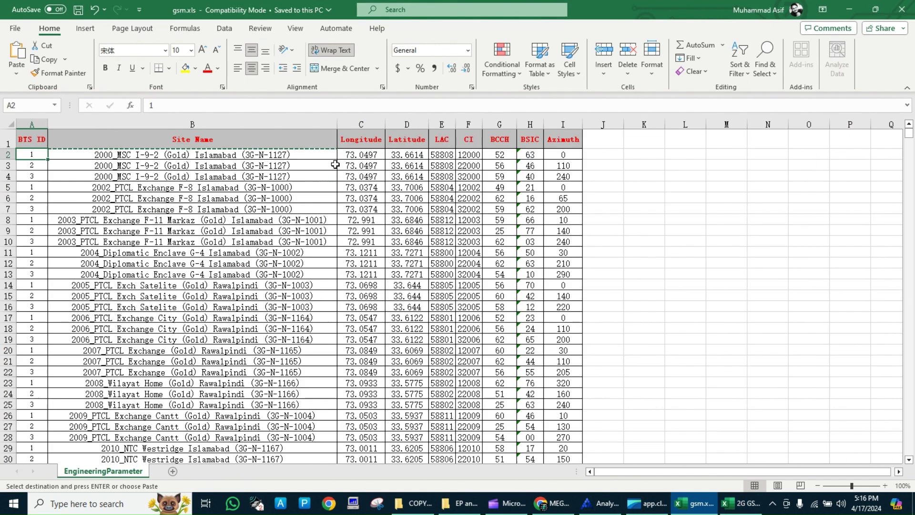
pyautogui.click(406, 154)
pyautogui.hotkey('alt', 'Tab')
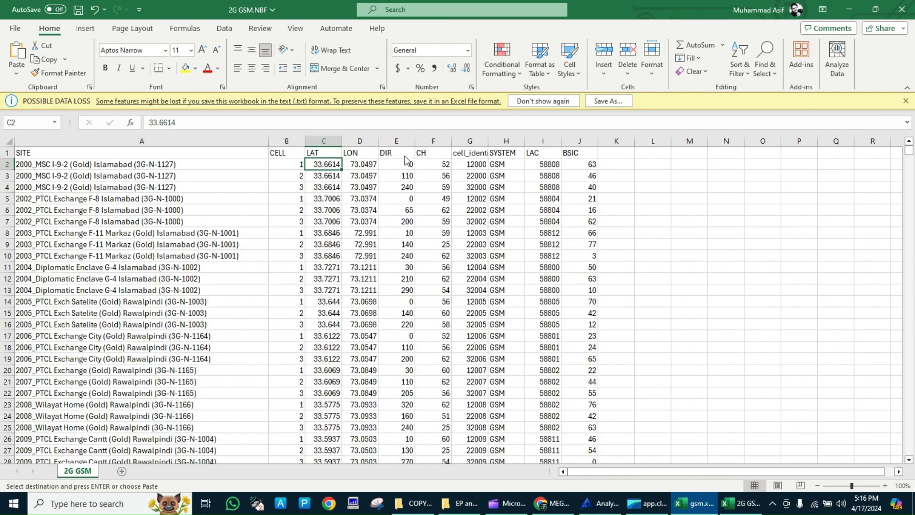
pyautogui.click(366, 163)
pyautogui.hotkey('alt', 'Tab')
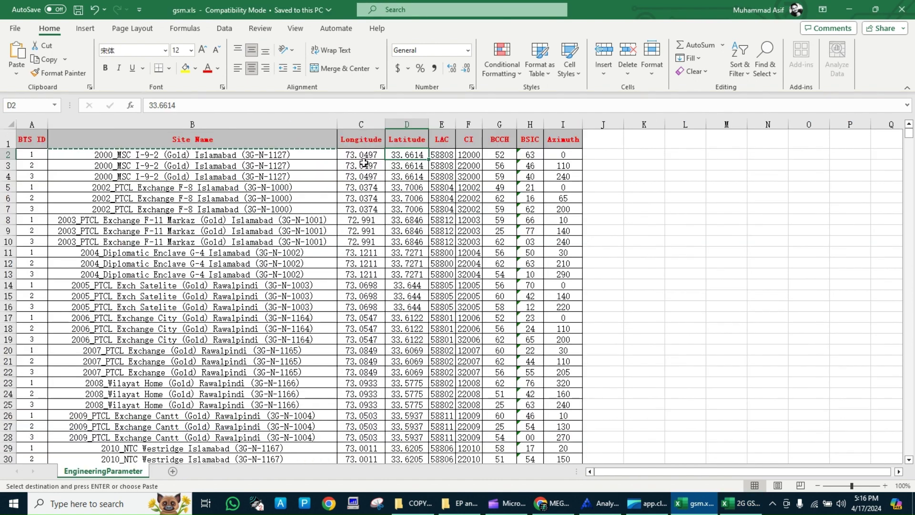
pyautogui.click(363, 155)
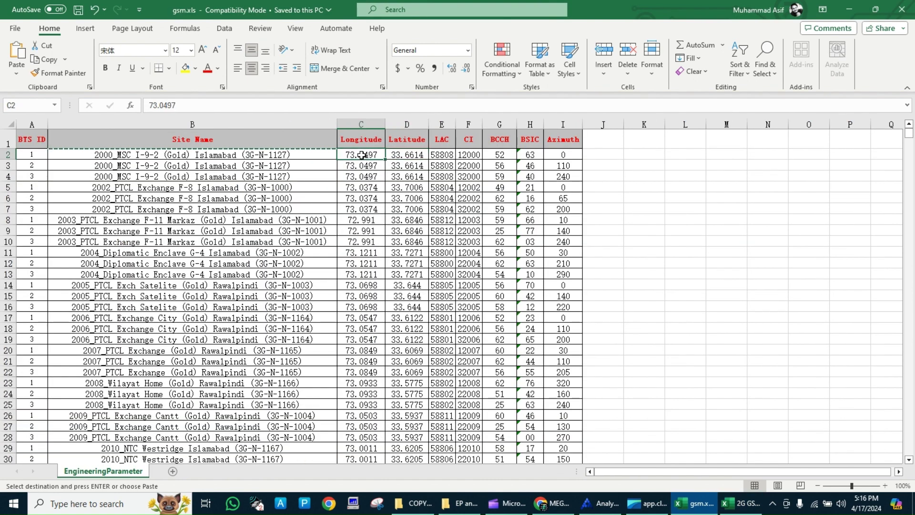
pyautogui.hotkey('alt', 'Tab')
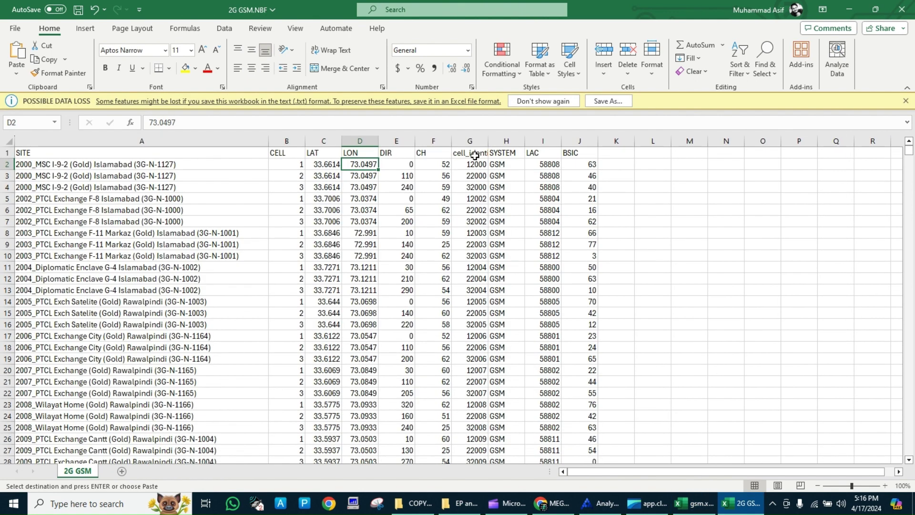
# Compare LAC and CI in gsm.xls with LAC and cell_identification in 2G GSM.NBF, fitting the cell_identification column to its heading
pyautogui.click(546, 155)
pyautogui.hotkey('alt', 'Tab')
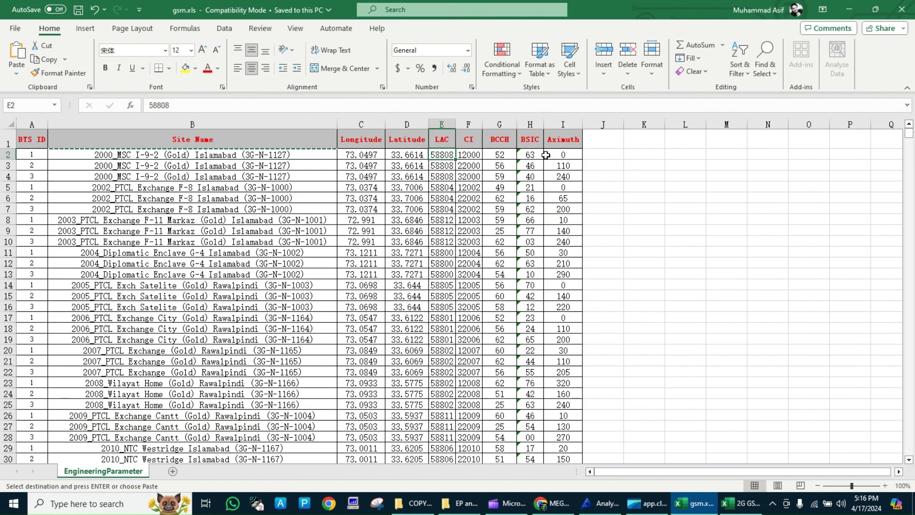
pyautogui.click(473, 138)
pyautogui.hotkey('alt', 'Tab')
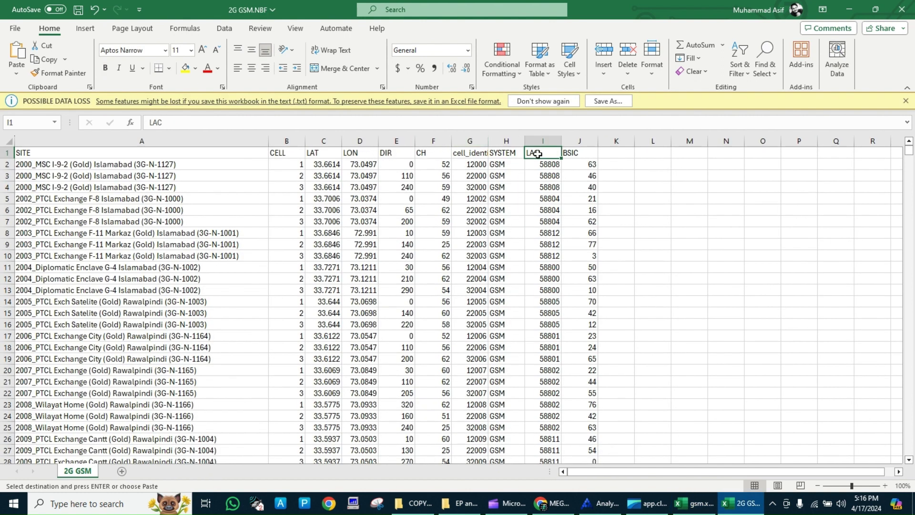
pyautogui.click(473, 152)
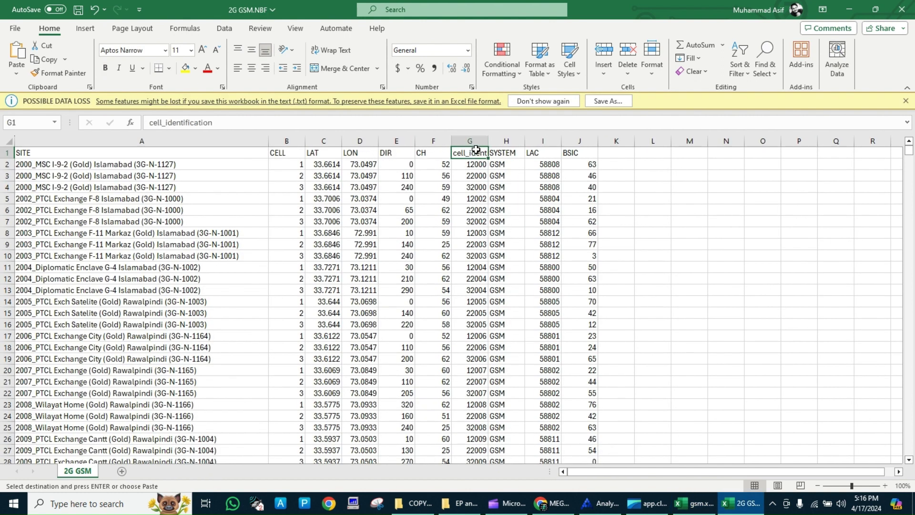
pyautogui.doubleClick(488, 141)
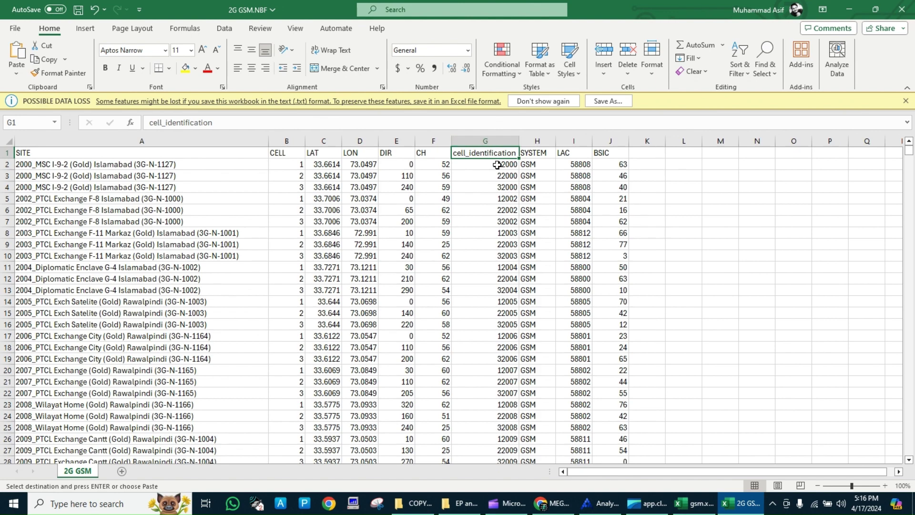
pyautogui.hotkey('alt', 'Tab')
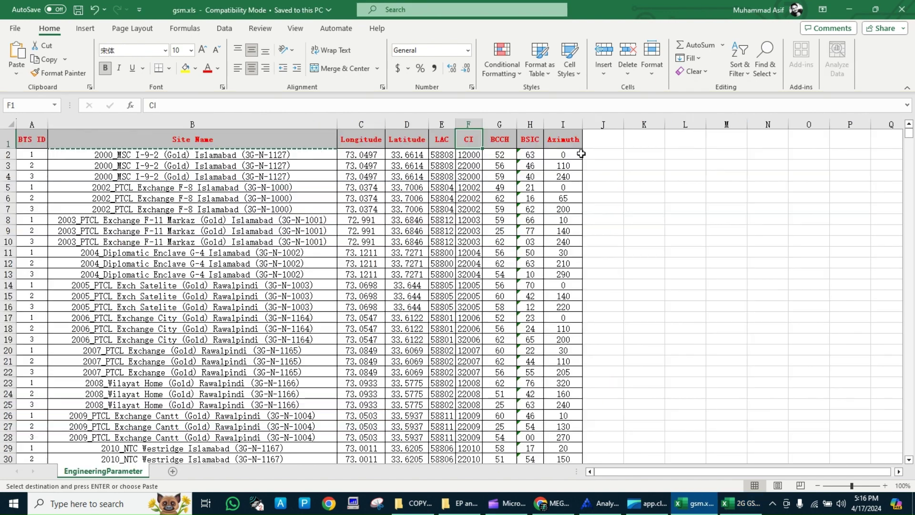
# Compare BCCH and BSIC in gsm.xls with the CH and BSIC columns in 2G GSM.NBF
pyautogui.click(508, 142)
pyautogui.hotkey('alt', 'Tab')
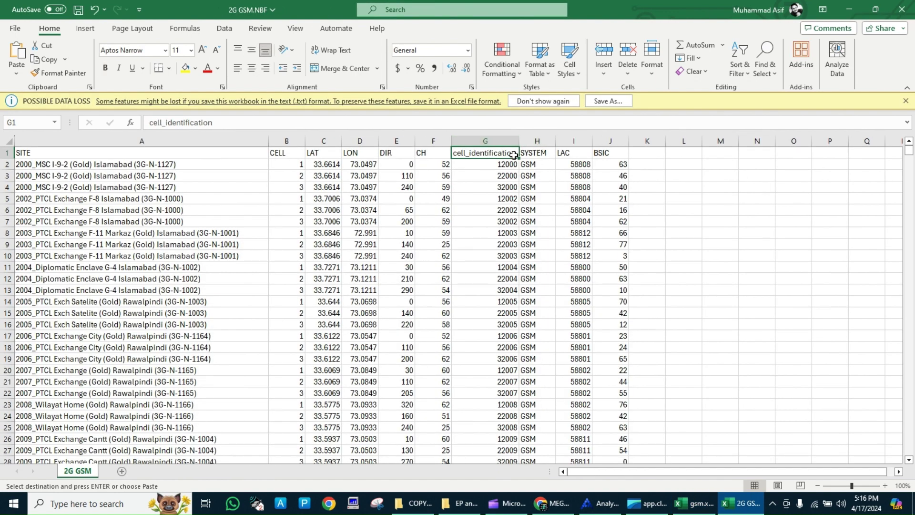
pyautogui.click(425, 155)
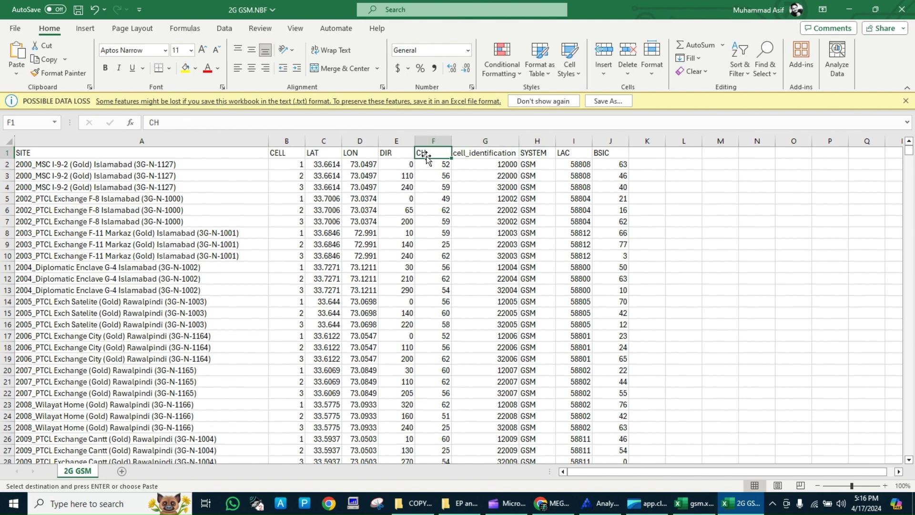
pyautogui.hotkey('alt', 'Tab')
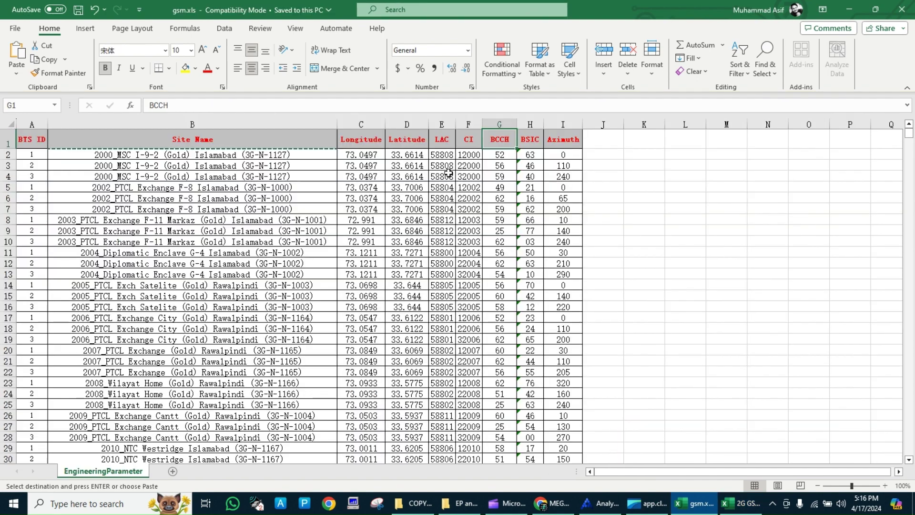
pyautogui.hotkey('alt', 'Tab')
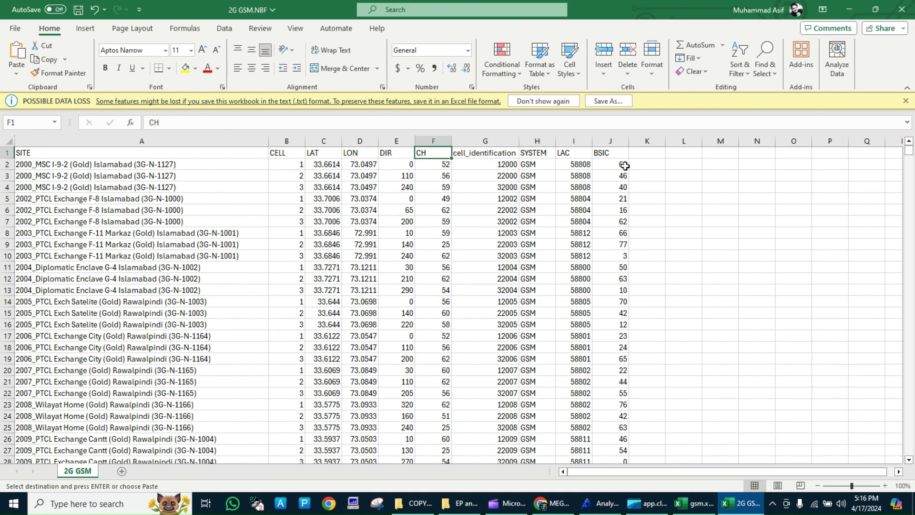
pyautogui.click(612, 163)
# Compare Azimuth in gsm.xls with the DIR column in 2G GSM.NBF
pyautogui.hotkey('alt', 'Tab')
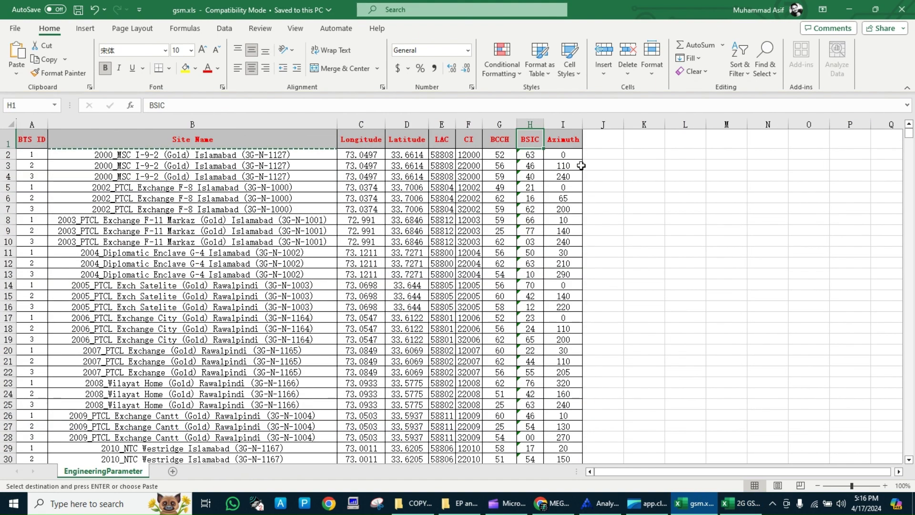
pyautogui.click(573, 139)
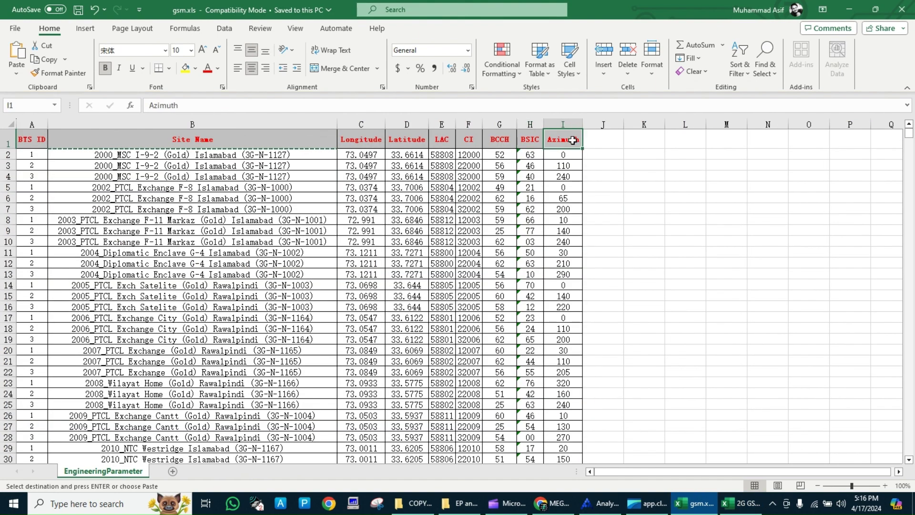
pyautogui.hotkey('alt', 'Tab')
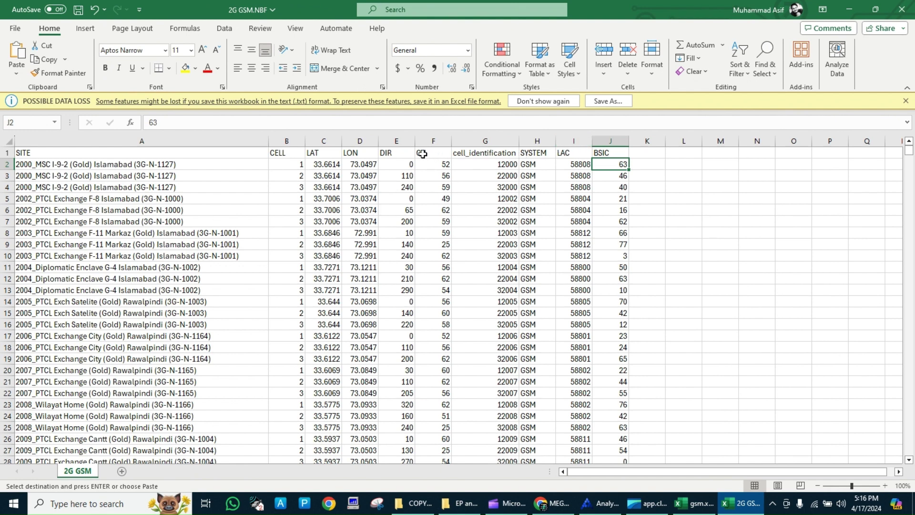
pyautogui.click(398, 153)
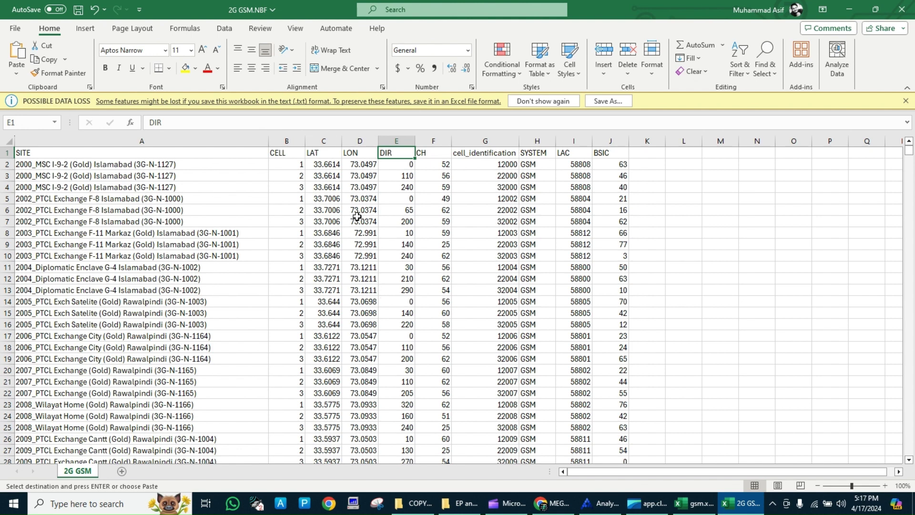
# Save and close 2G GSM.NBF, and switch to Nemo Analyze
pyautogui.hotkey('ctrl', 's')
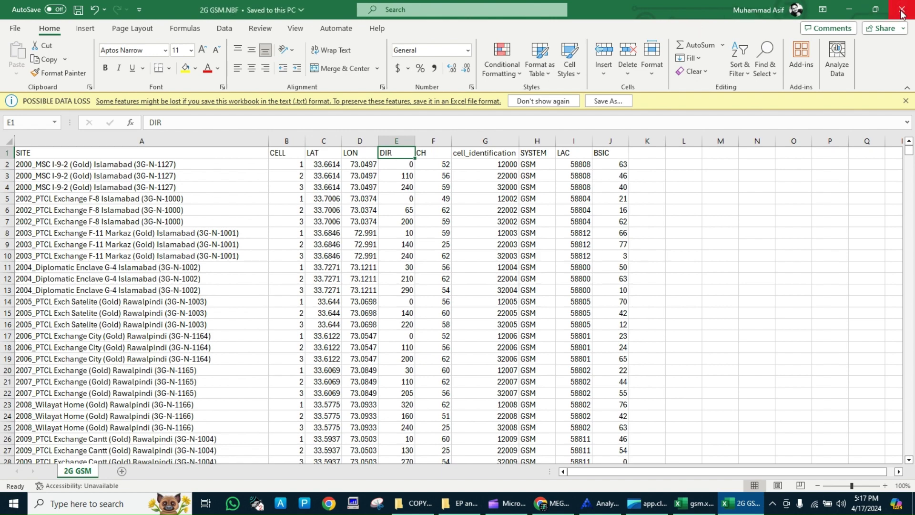
pyautogui.click(903, 12)
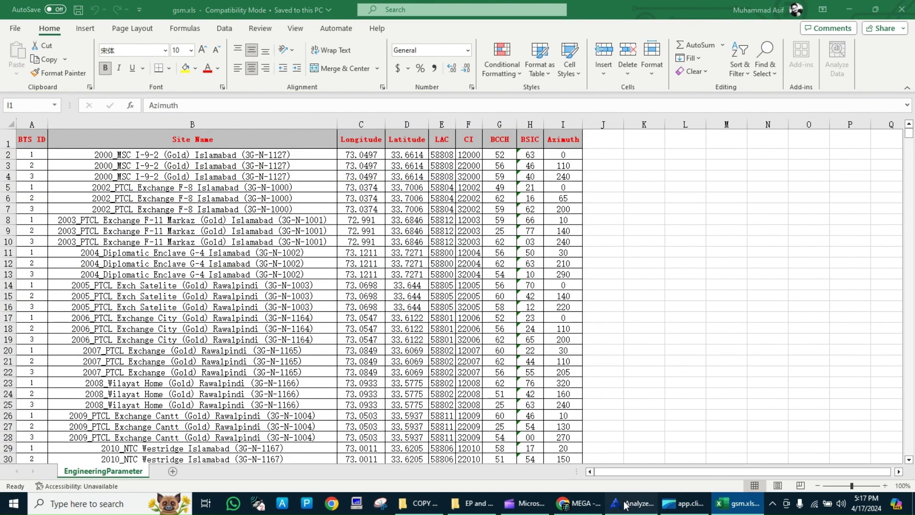
pyautogui.click(626, 505)
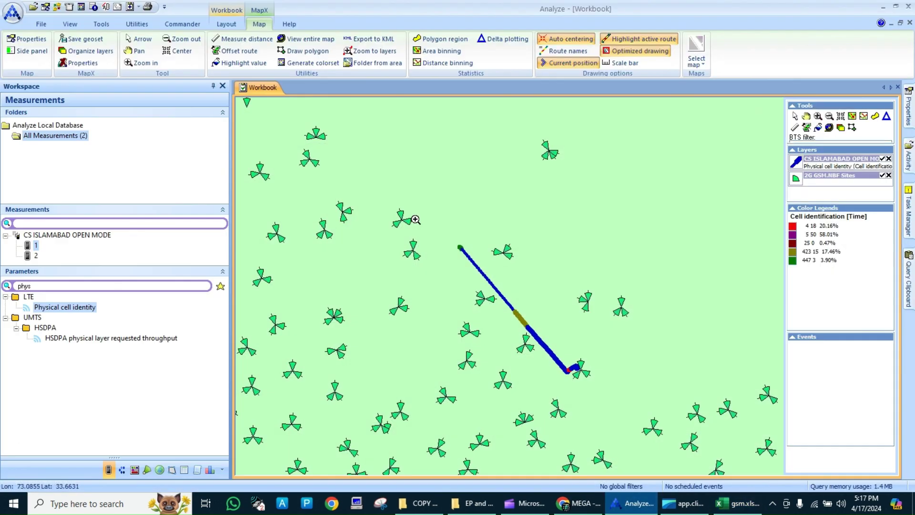
pyautogui.click(40, 25)
pyautogui.click(28, 61)
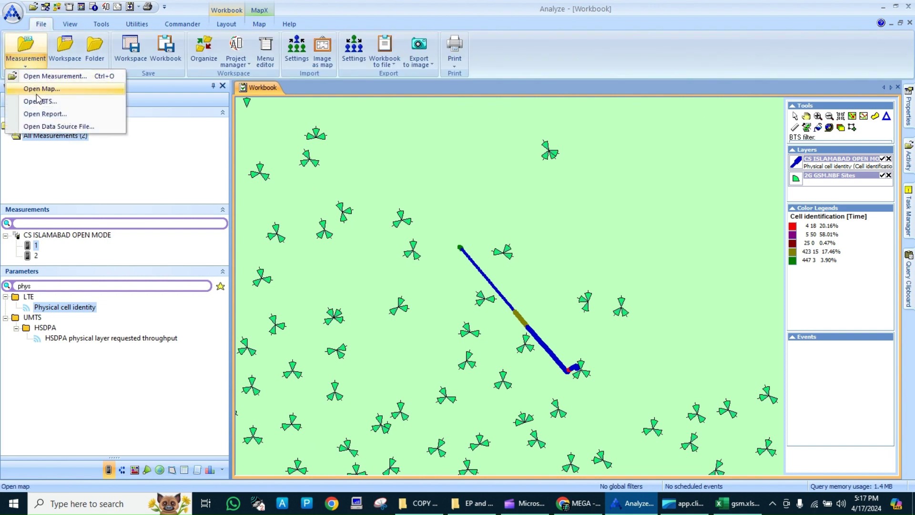
pyautogui.click(42, 102)
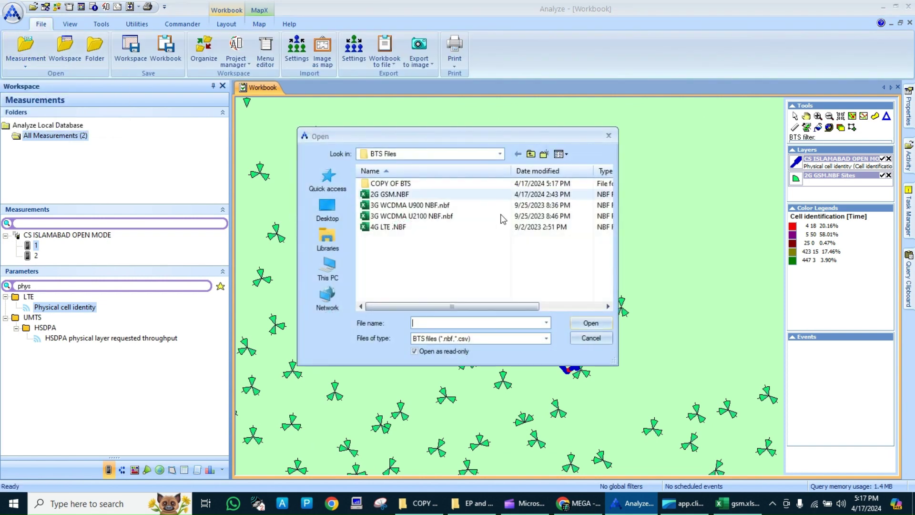
pyautogui.click(602, 341)
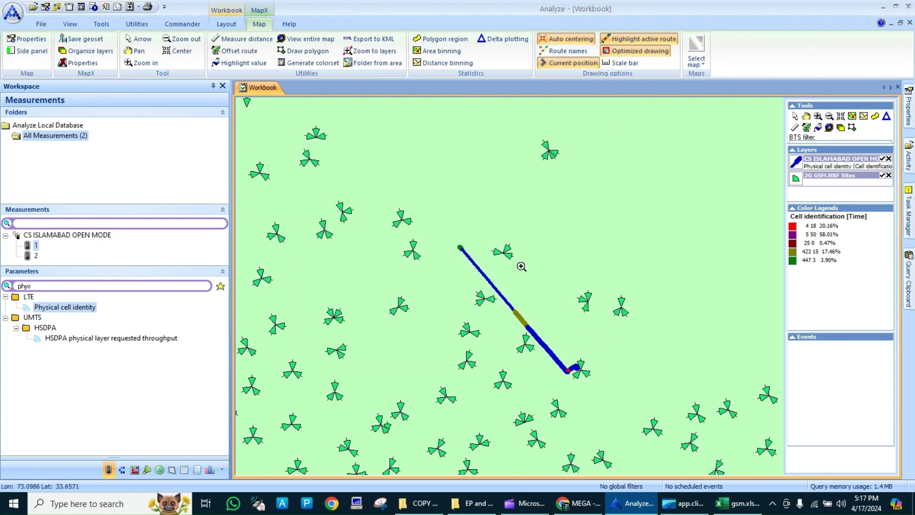
# Show the workspace's base station files and make 4G LTE .NBF active
pyautogui.moveTo(507, 249)
pyautogui.click(147, 470)
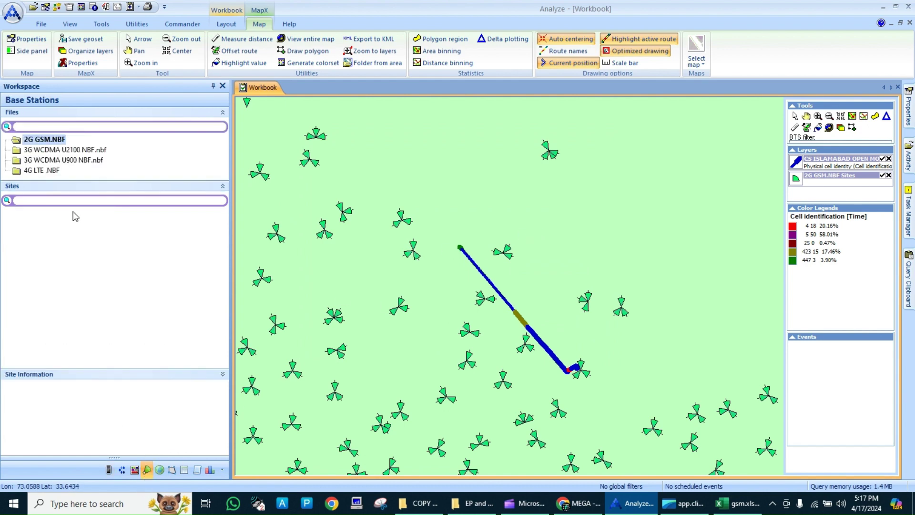
pyautogui.rightClick(46, 144)
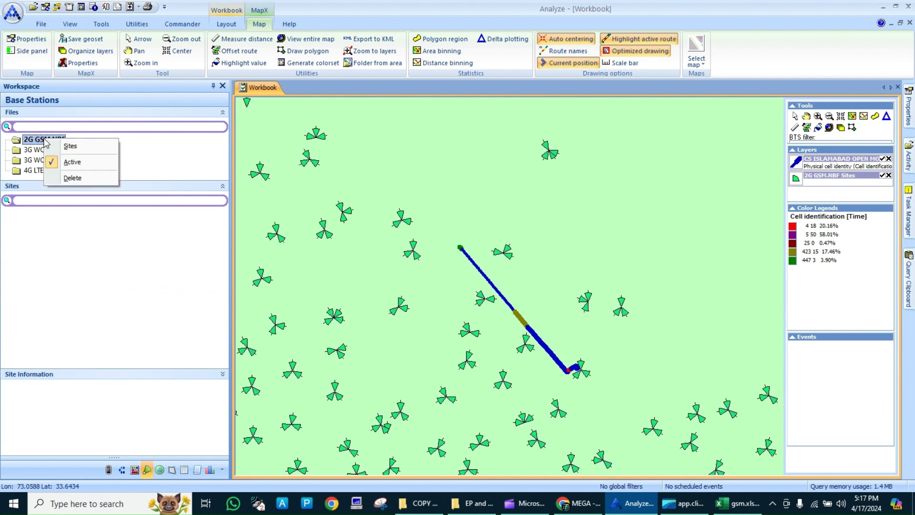
pyautogui.click(34, 171)
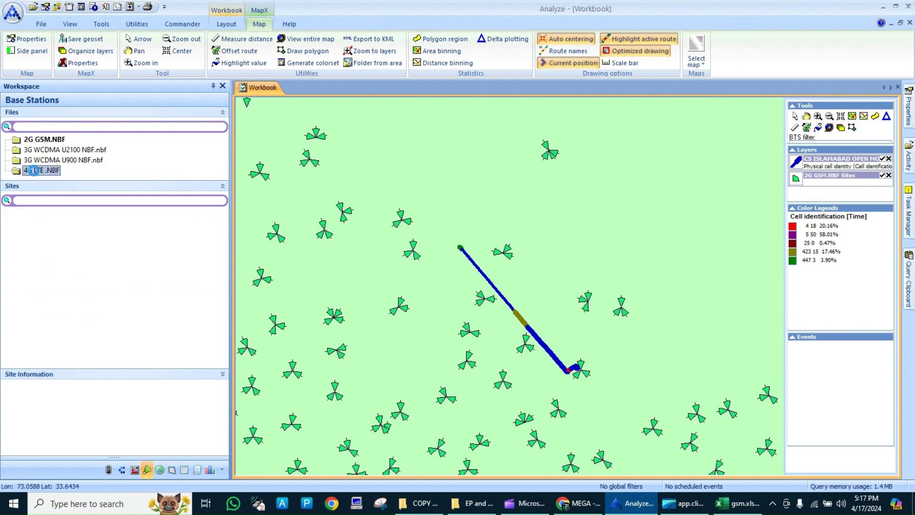
pyautogui.rightClick(34, 170)
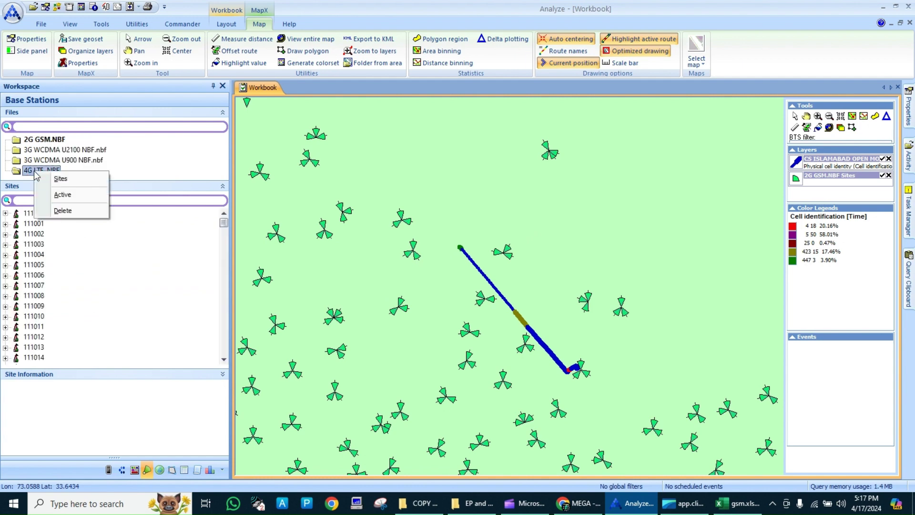
pyautogui.click(68, 192)
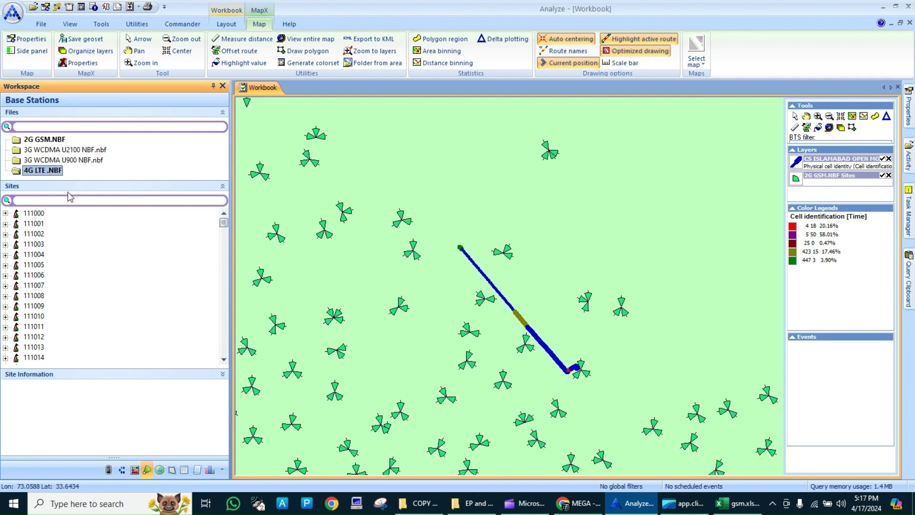
# Delete 2G GSM.NBF from the base station files
pyautogui.click(55, 139)
pyautogui.rightClick(55, 139)
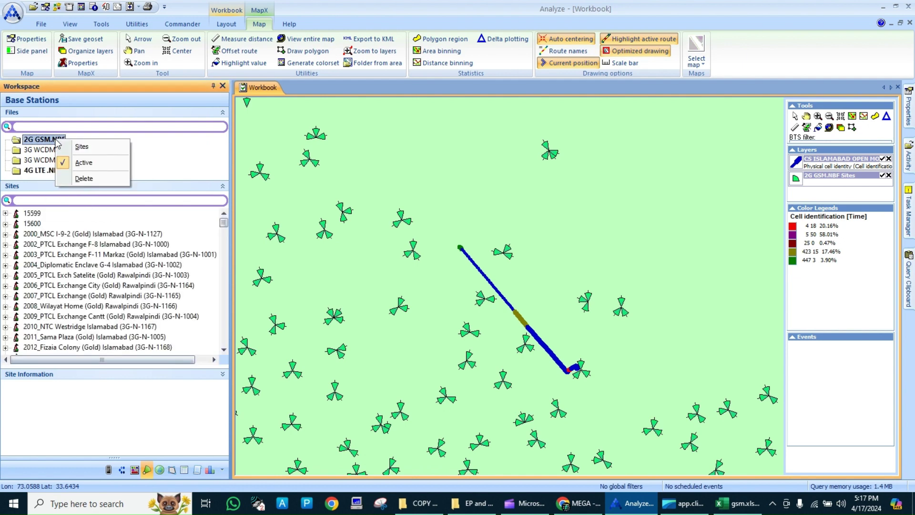
pyautogui.click(95, 183)
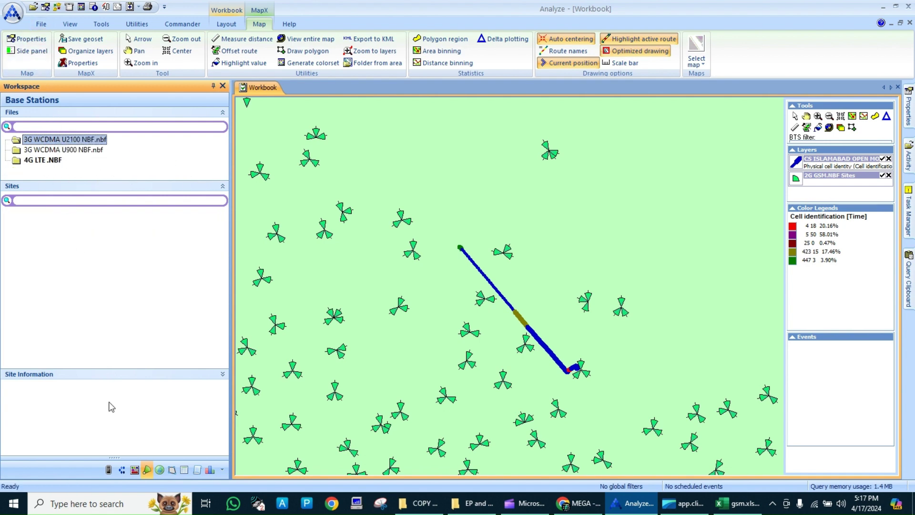
# Return to the measurements and open the LTE Physical cell identity parameter in a map
pyautogui.click(109, 470)
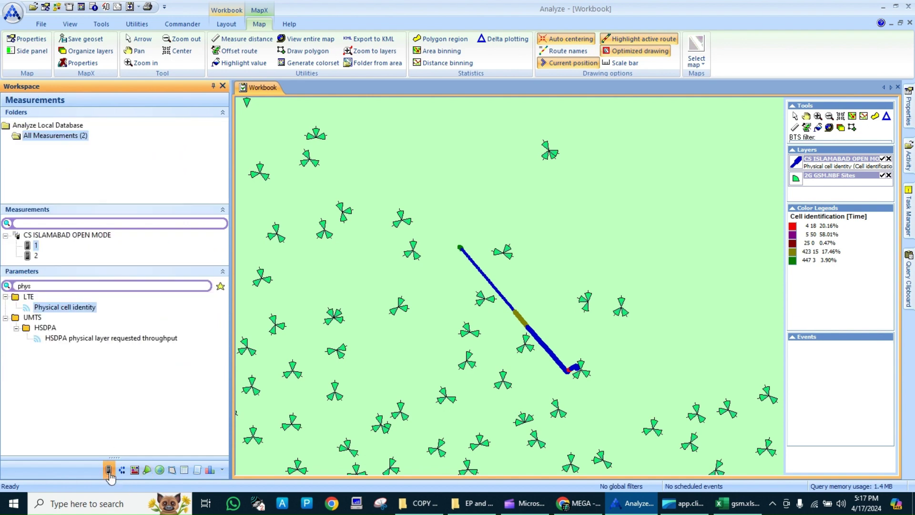
pyautogui.rightClick(74, 308)
pyautogui.moveTo(140, 314)
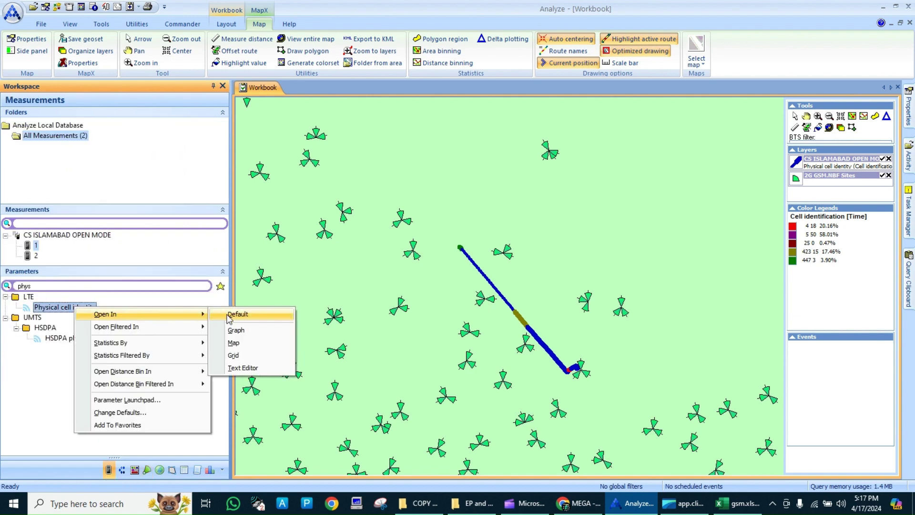
pyautogui.click(242, 340)
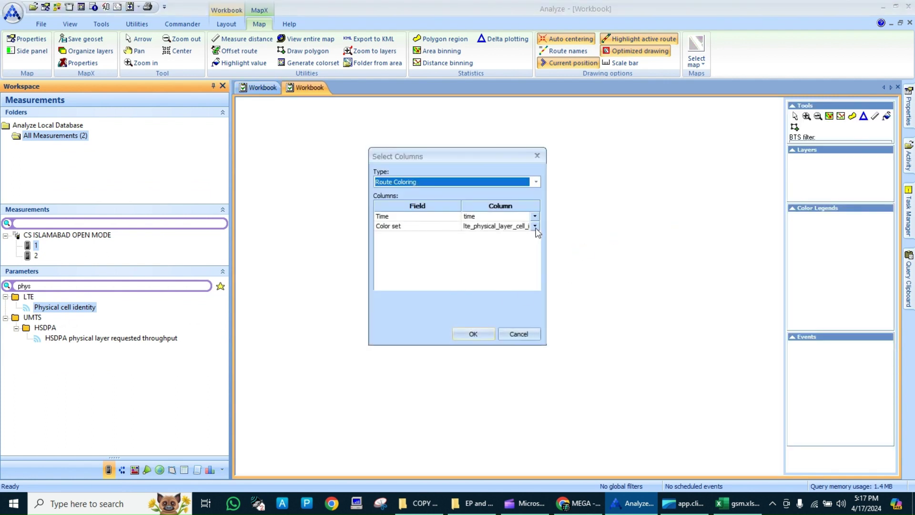
# Review the column choices for Time and Color set, and choose lte_physical_layer_cell_id as the Color set column
pyautogui.click(536, 227)
pyautogui.click(507, 226)
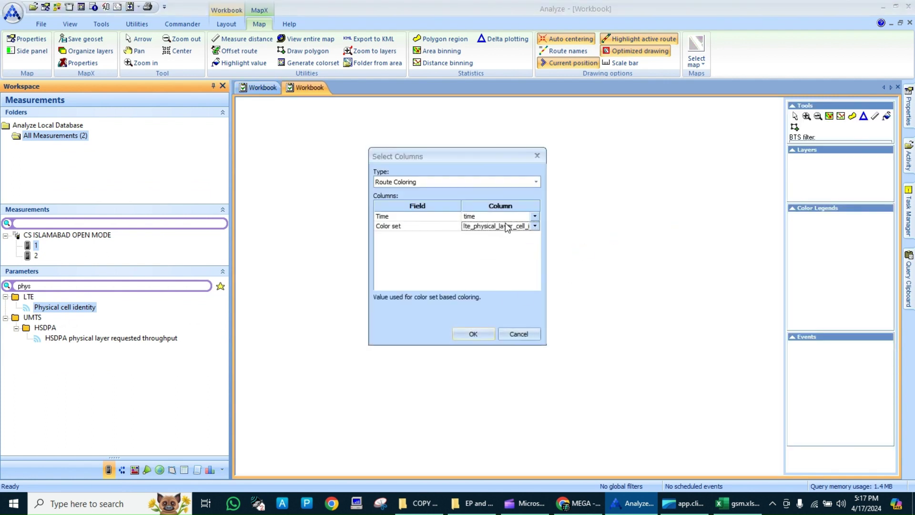
pyautogui.click(536, 226)
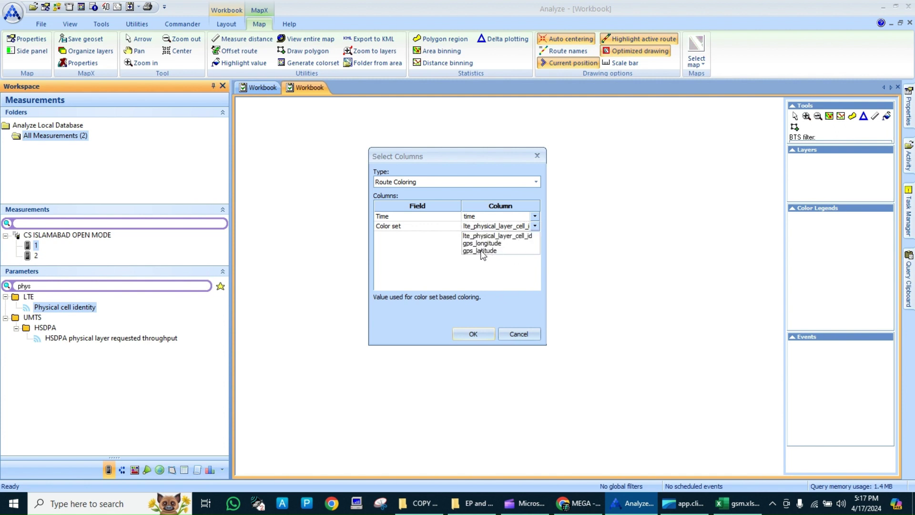
pyautogui.click(534, 214)
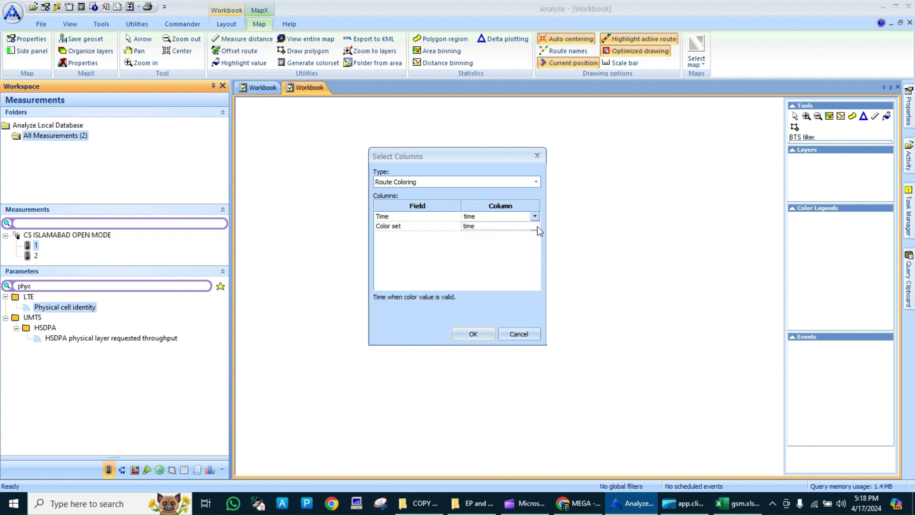
pyautogui.click(537, 226)
pyautogui.click(534, 217)
pyautogui.click(532, 227)
pyautogui.click(535, 227)
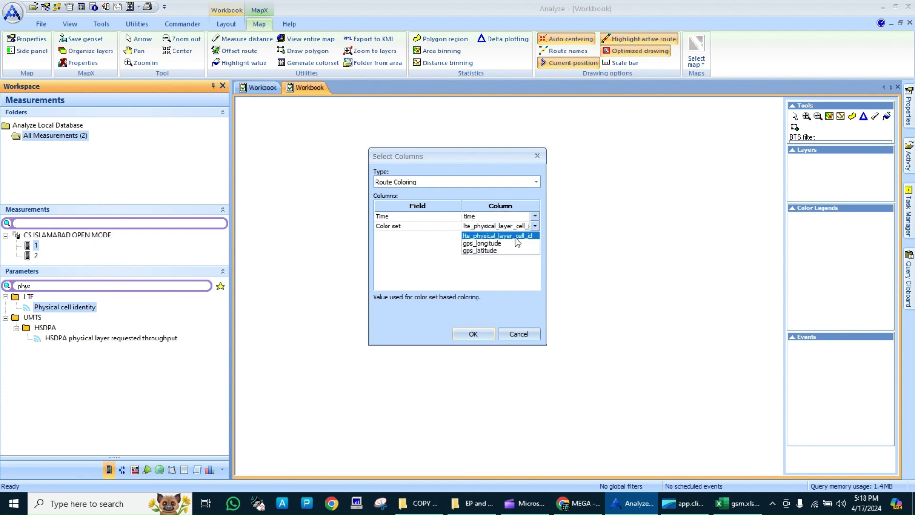
pyautogui.click(515, 235)
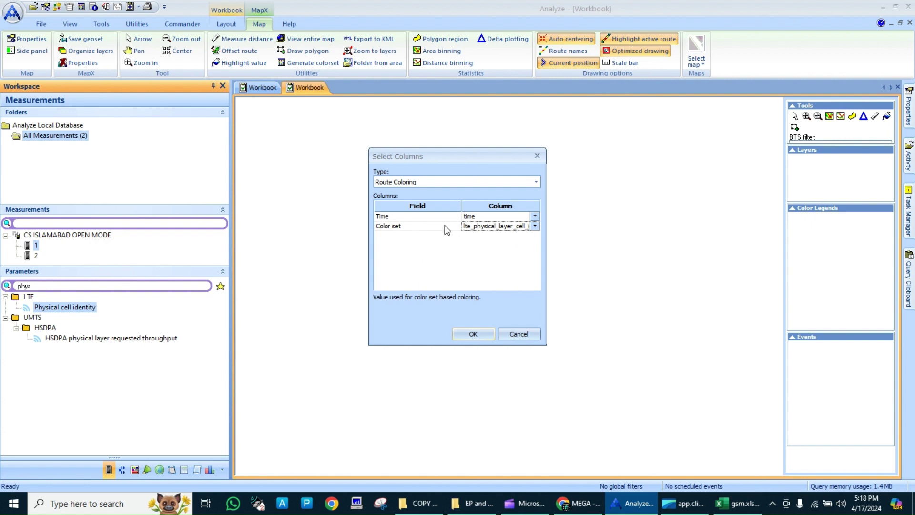
# Look at the Print Value type's fields, then set the type back to Route Coloring and confirm the column selection
pyautogui.click(537, 183)
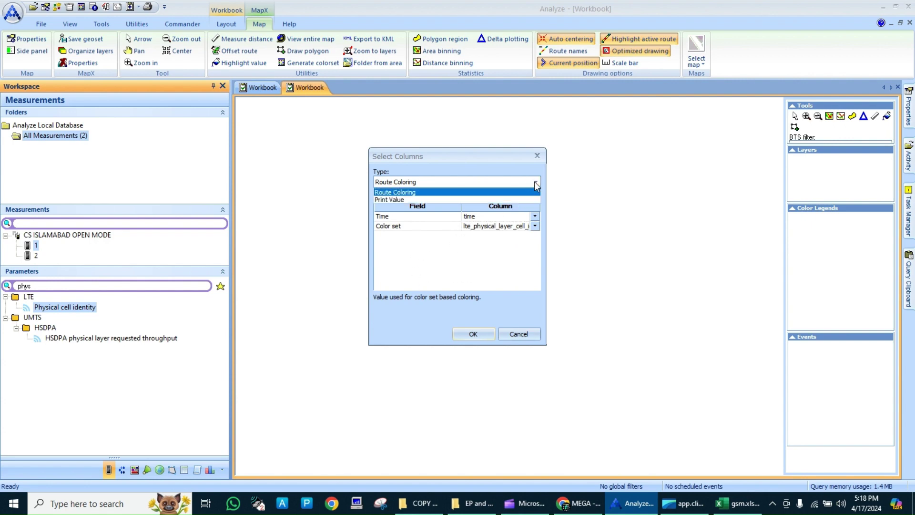
pyautogui.click(485, 198)
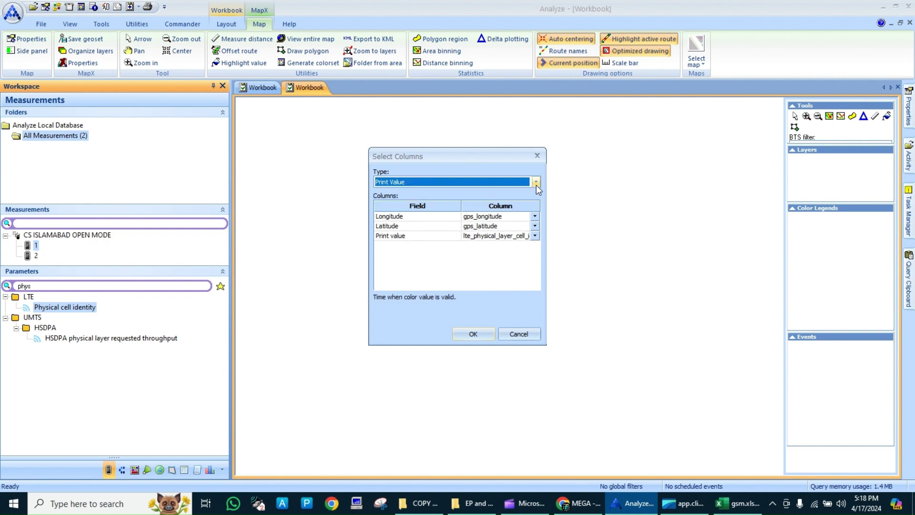
pyautogui.click(538, 181)
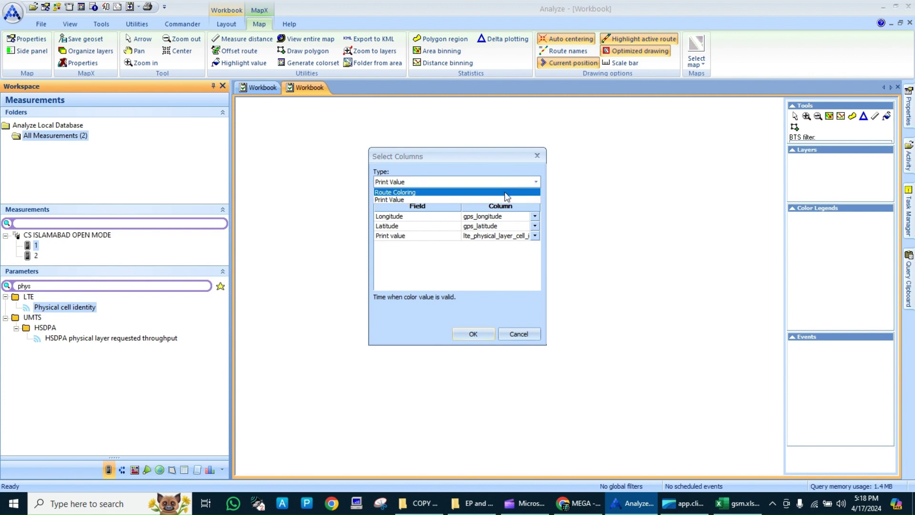
pyautogui.click(506, 190)
pyautogui.click(471, 334)
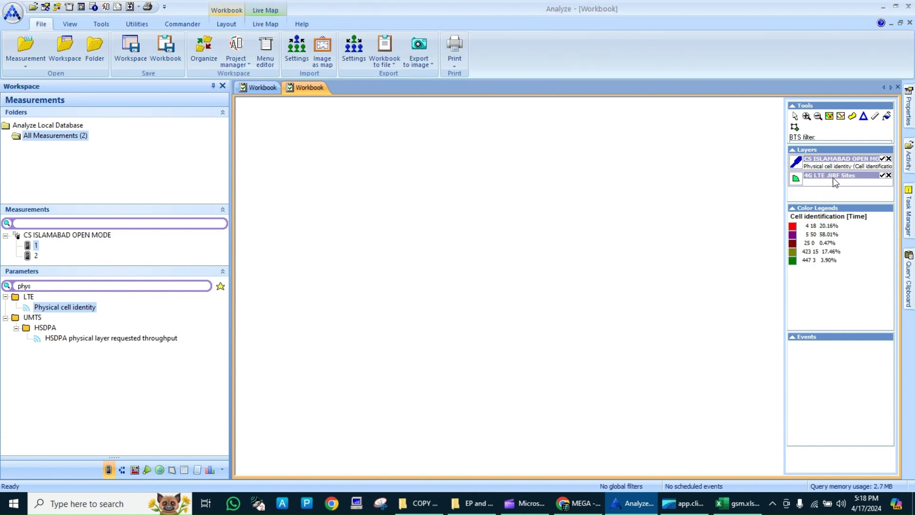
# Change the new workbook's map to MapX to display the route and 4G LTE sites
pyautogui.click(271, 24)
pyautogui.click(603, 64)
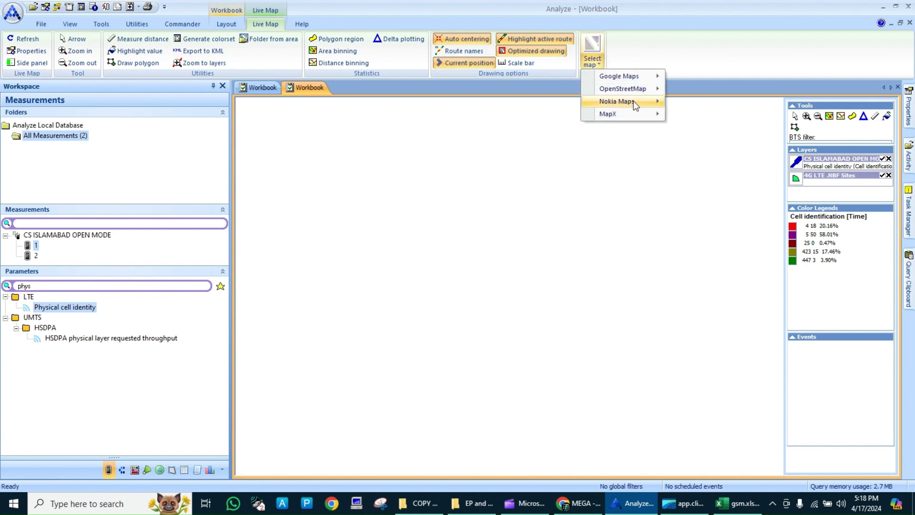
pyautogui.moveTo(650, 115)
pyautogui.click(701, 115)
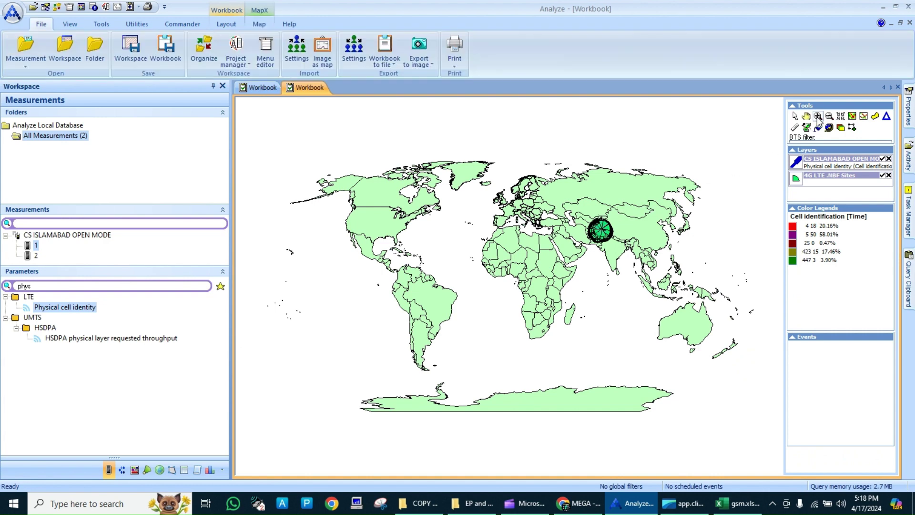
# Zoom the map in on the measured route and check the cell details of the LTE site just below its olive section
pyautogui.rightClick(618, 249)
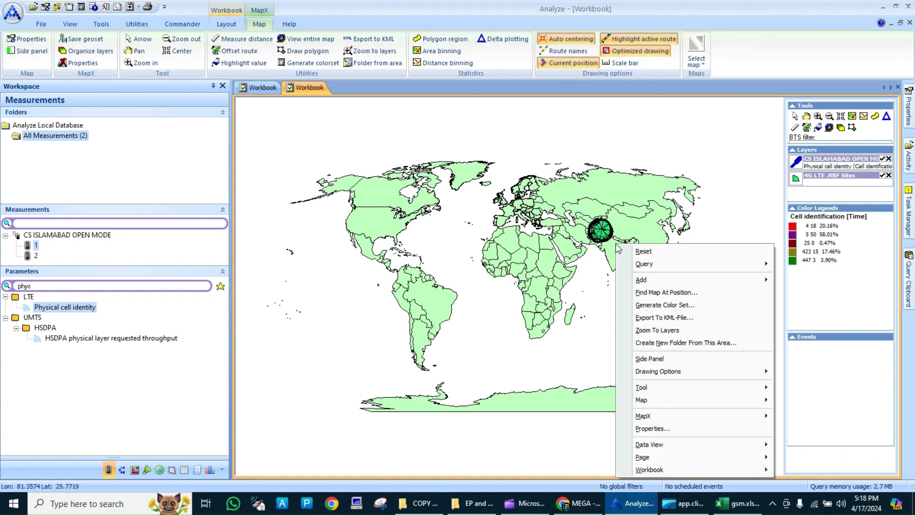
pyautogui.click(587, 218)
pyautogui.moveTo(586, 219); pyautogui.dragTo(618, 249)
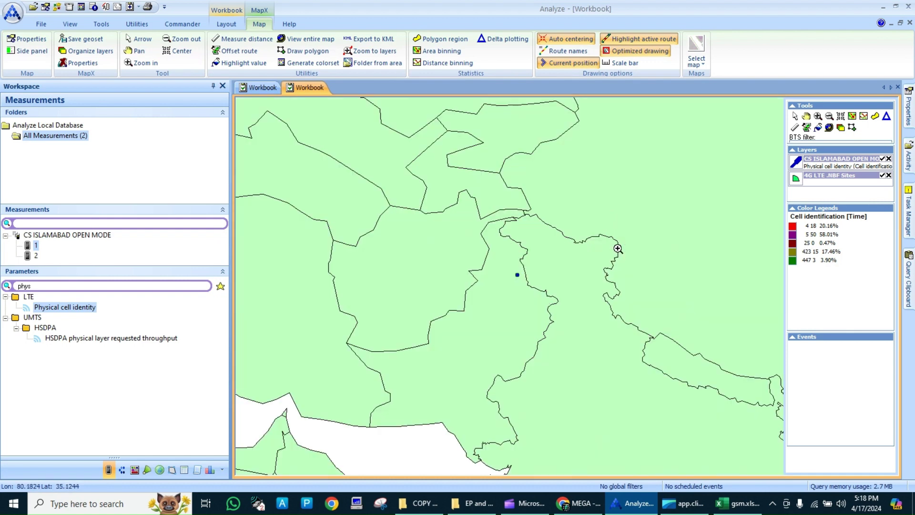
pyautogui.moveTo(516, 268); pyautogui.dragTo(522, 279)
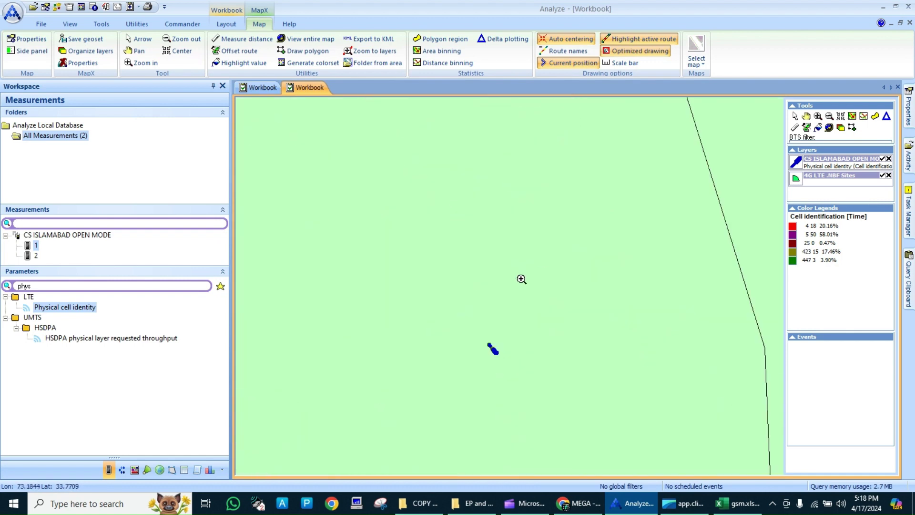
pyautogui.moveTo(481, 333); pyautogui.dragTo(508, 366)
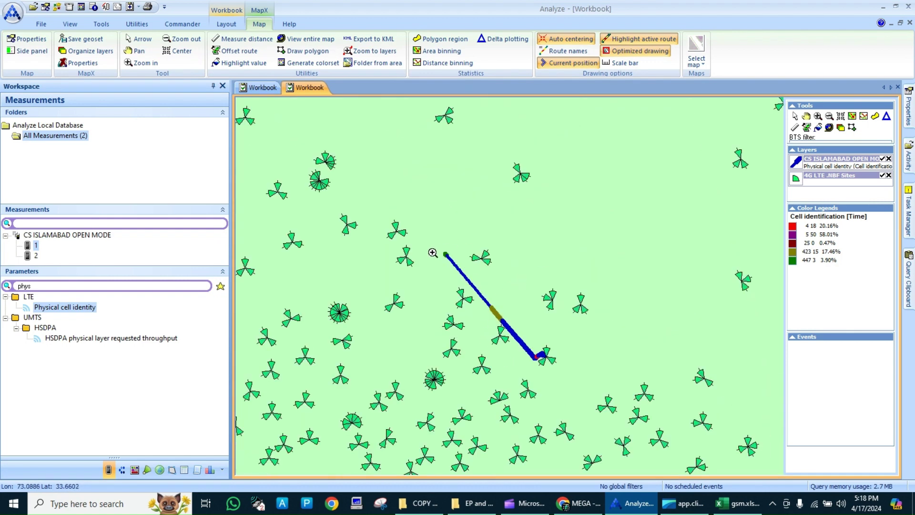
pyautogui.moveTo(433, 252); pyautogui.dragTo(565, 361)
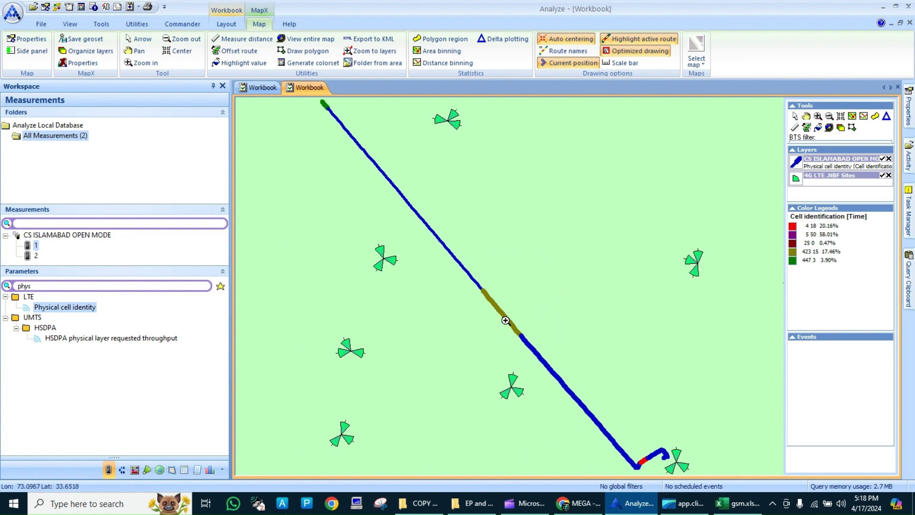
pyautogui.moveTo(510, 377)
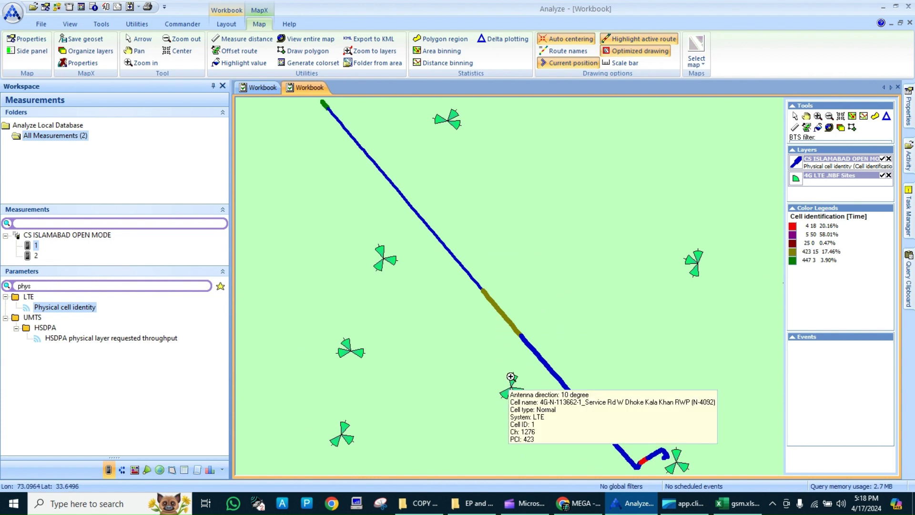